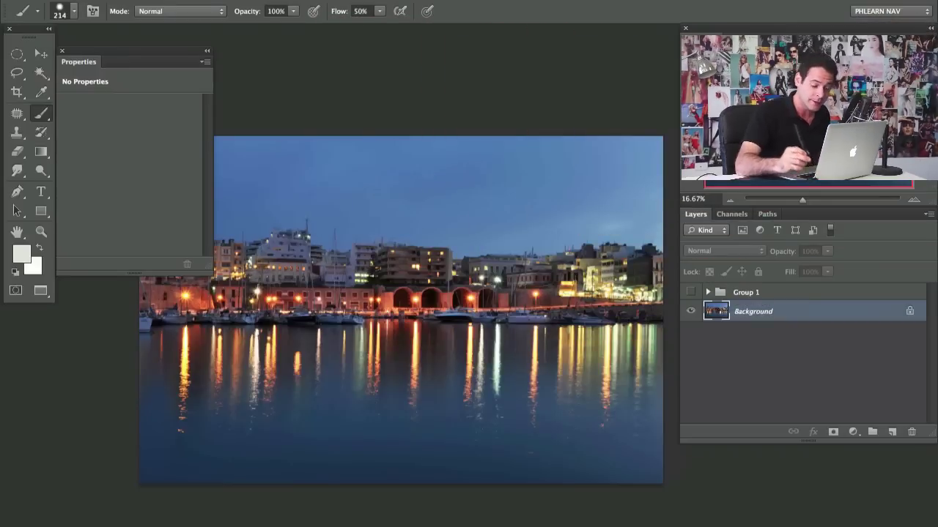
mouse_move(370, 120)
left_mouse_down()
mouse_move(364, 94)
mouse_move(375, 114)
left_mouse_up()
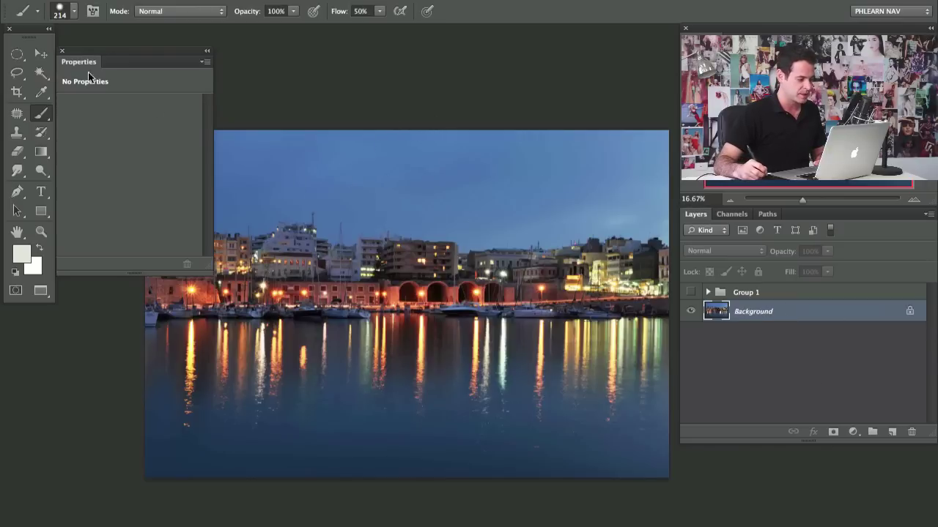
left_click(61, 51)
left_click_drag(388, 314, 349, 255)
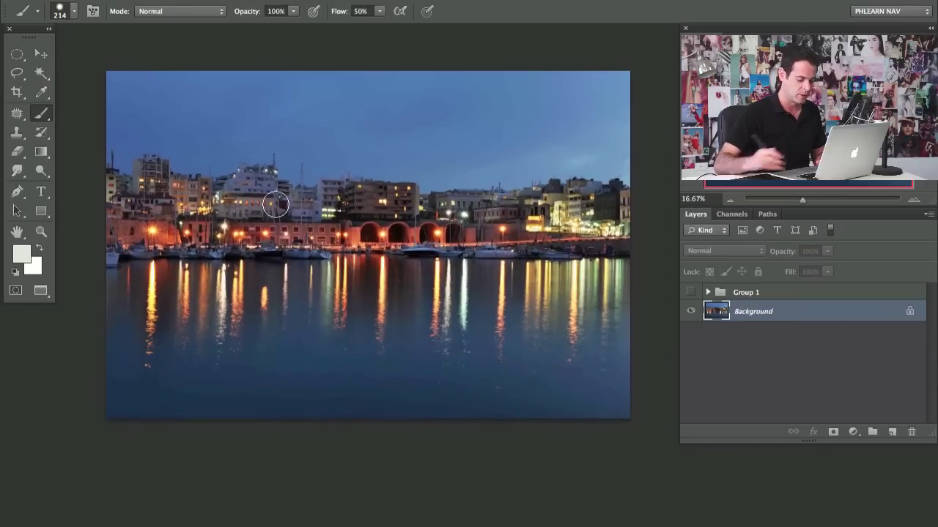
key("super+plus")
left_click_drag(289, 169, 296, 179)
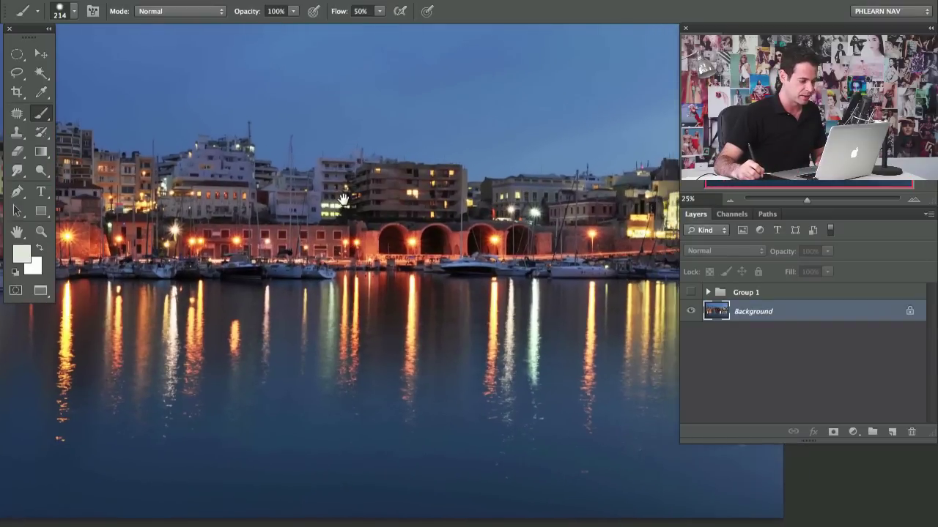
scroll(239, 148, "down", 1)
left_click_drag(353, 219, 320, 202)
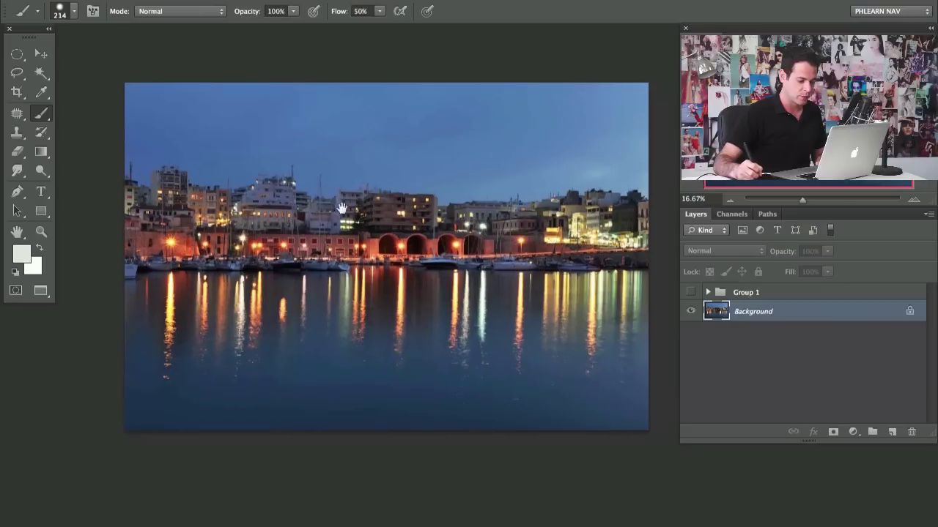
- Add a Curves adjustment layer above the background and shape a gentle S-curve that darkens the shadows and brightens the highlights
left_click(853, 434)
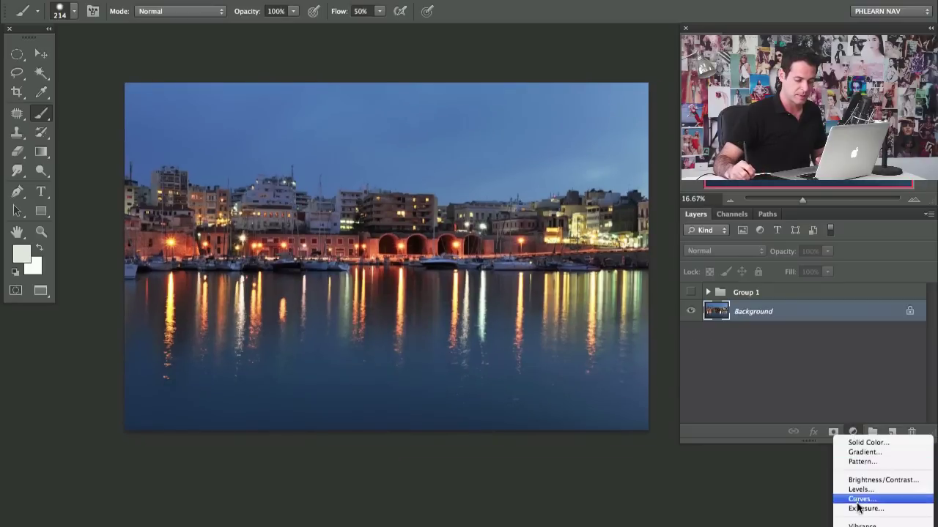
left_click(856, 501)
mouse_move(360, 299)
left_mouse_down()
mouse_move(371, 293)
mouse_move(360, 291)
left_mouse_up()
left_click(116, 212)
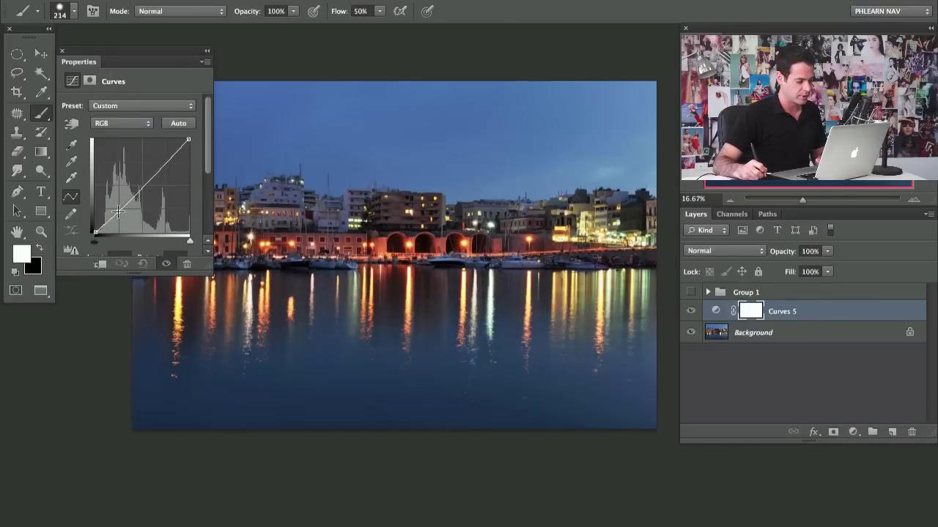
left_click_drag(117, 211, 120, 216)
left_click(166, 160)
left_click_drag(167, 160, 166, 153)
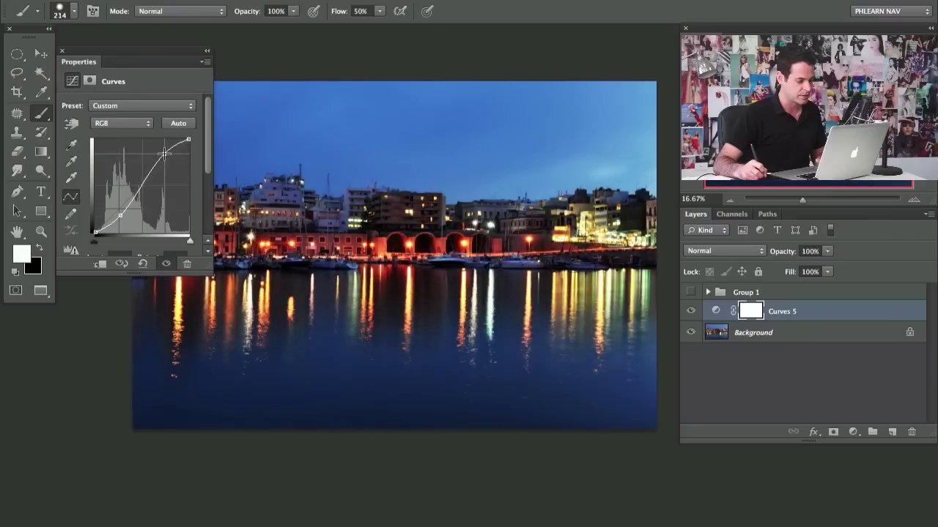
left_click_drag(122, 215, 119, 212)
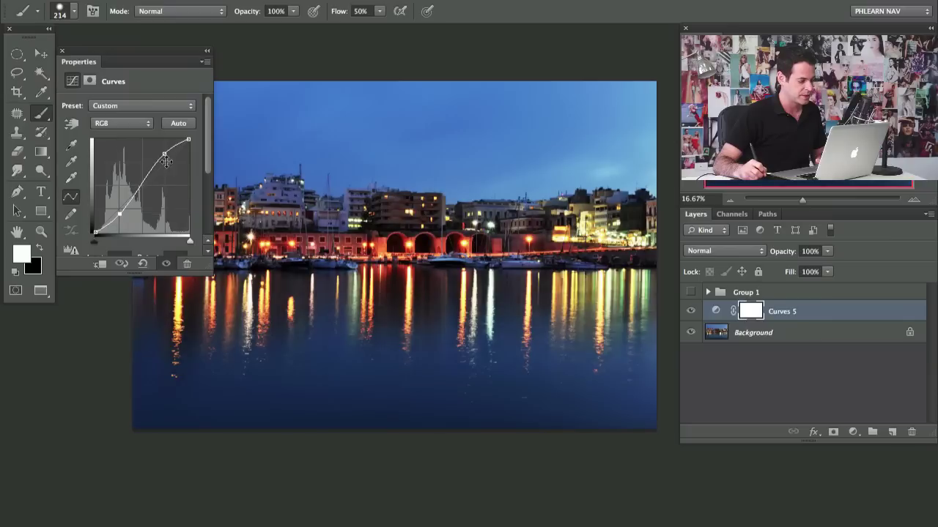
left_click_drag(162, 156, 163, 157)
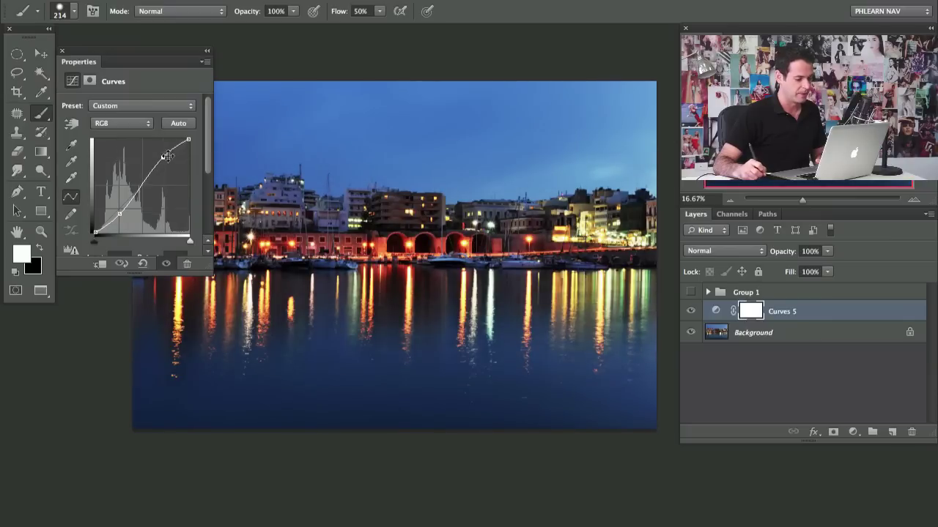
- Toggle the Curves adjustment's visibility to compare the photo with and without the added contrast
left_click(689, 311)
left_click(688, 311)
left_click(688, 311)
left_click(689, 311)
left_click(688, 311)
left_click(688, 312)
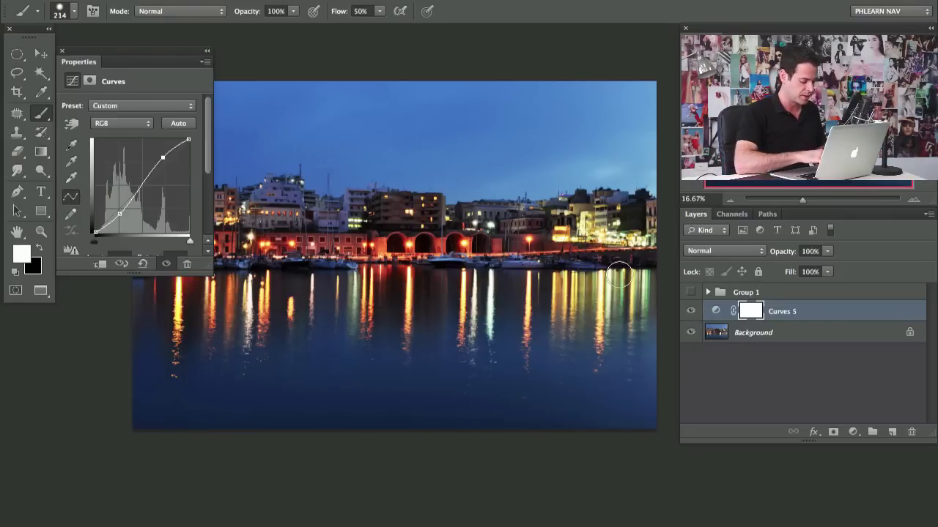
- Stamp all visible layers into a new merged layer above the Curves adjustment
key("ctrl+alt+shift+e")
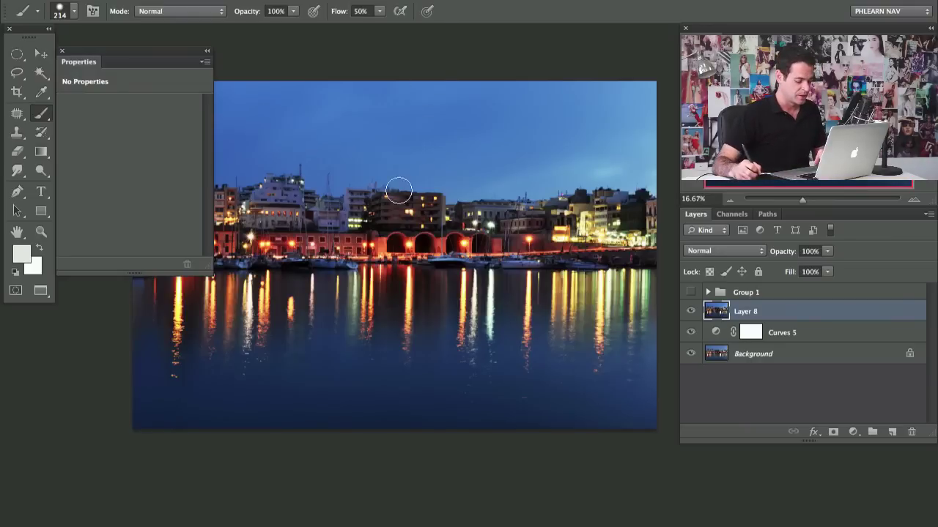
key("v")
mouse_move(551, 303)
left_mouse_down()
mouse_move(470, 301)
mouse_move(542, 271)
mouse_move(519, 284)
left_mouse_up()
key("super+z")
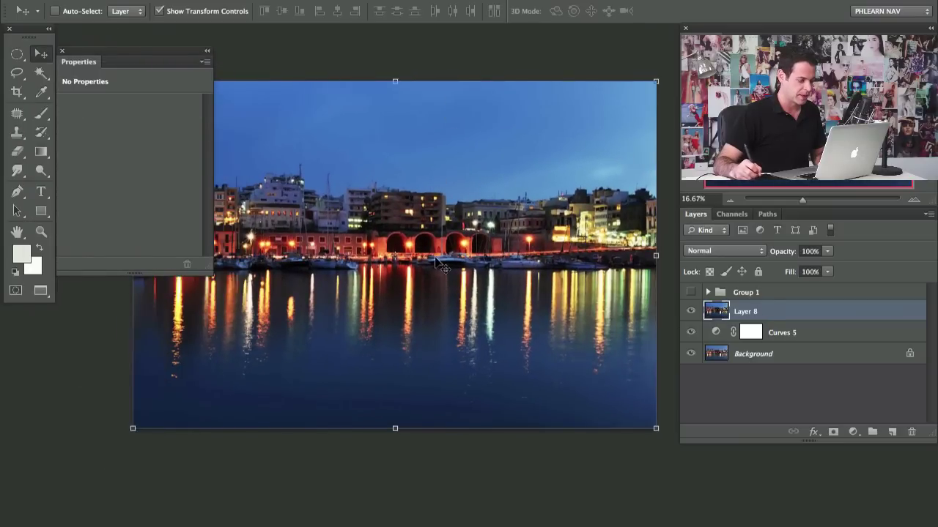
- Apply a Gaussian Blur with a radius of 47.2 pixels to the merged layer and compare it with the sharp photo
mouse_move(483, 222)
left_mouse_down()
mouse_move(482, 214)
mouse_move(491, 226)
left_mouse_up()
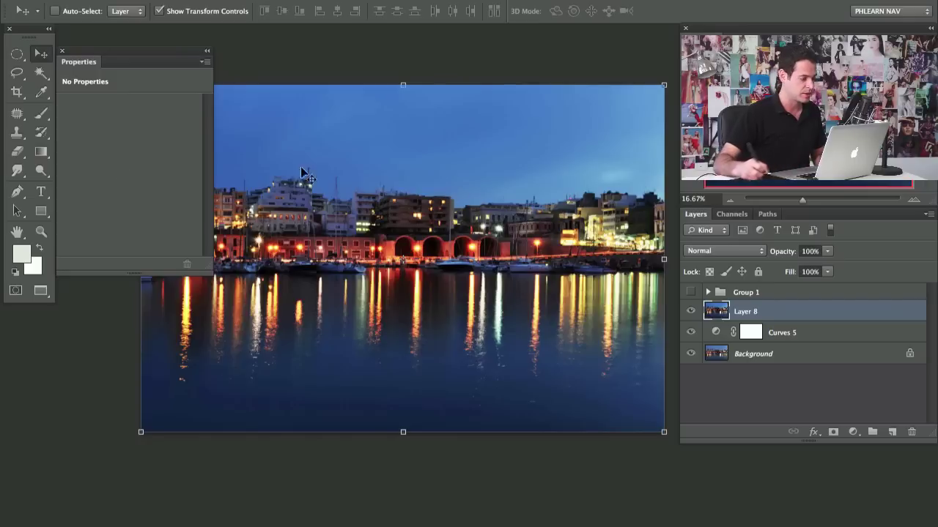
left_click(331, 2)
mouse_move(389, 161)
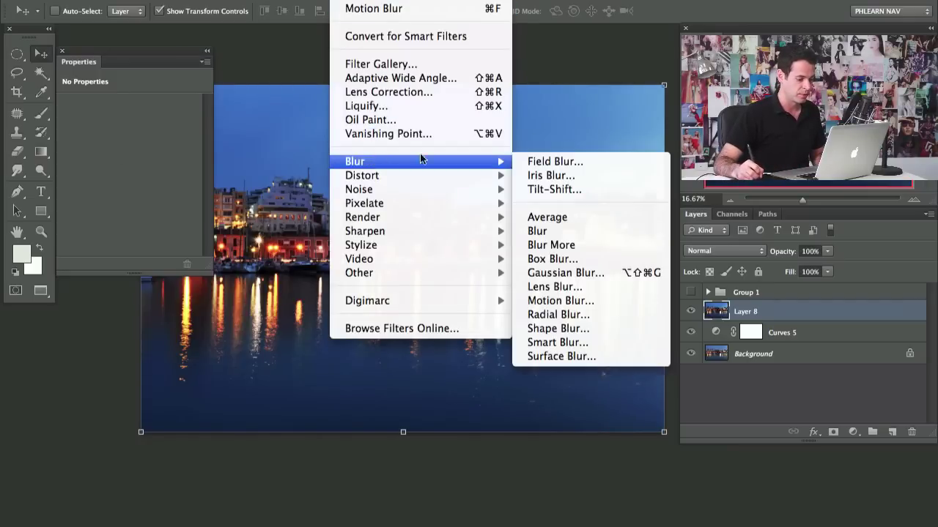
left_click(566, 273)
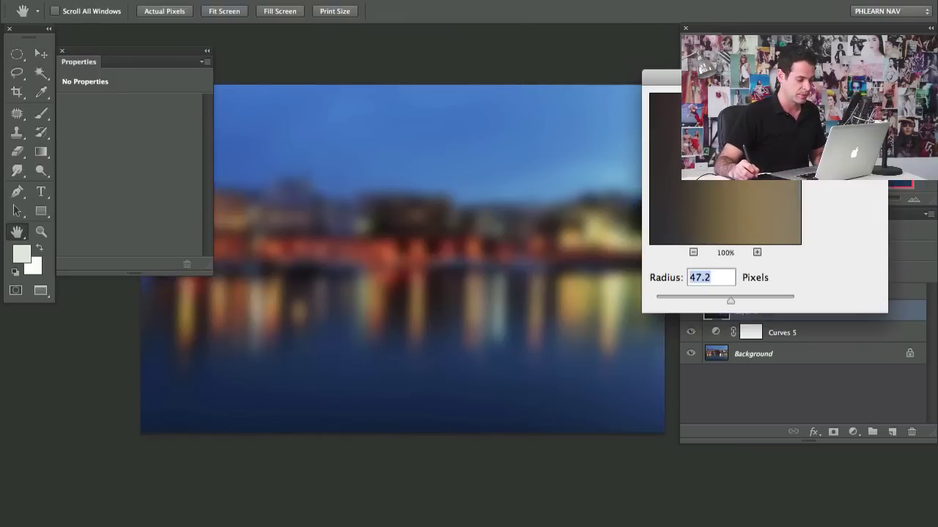
left_click_drag(764, 77, 743, 79)
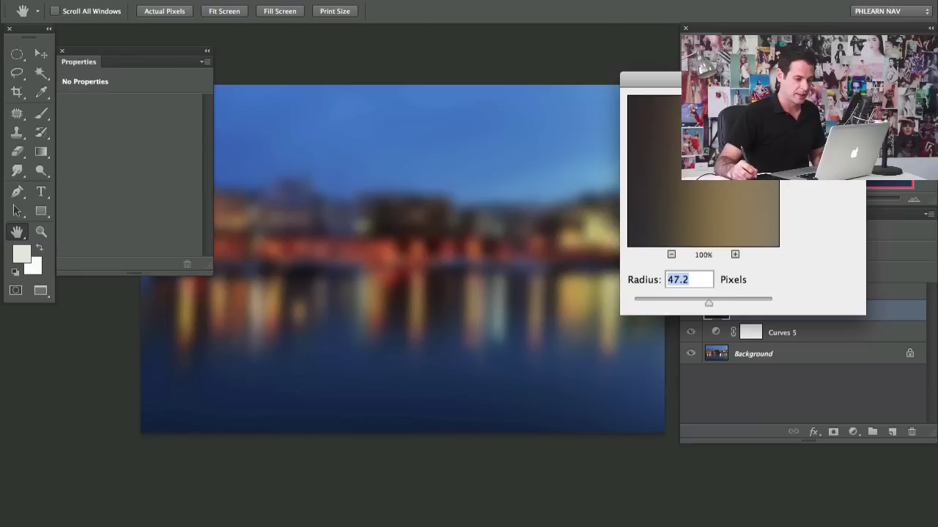
key("Return")
left_click(689, 311)
left_click(690, 312)
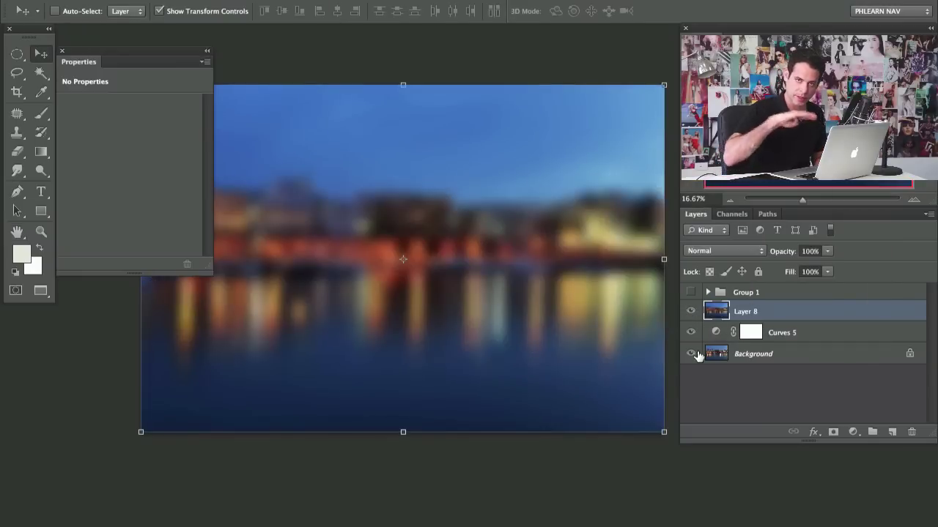
- Apply a Motion Blur to the blurred layer with an angle of 0° and a distance of 179 pixels, and compare the result
left_click(348, 1)
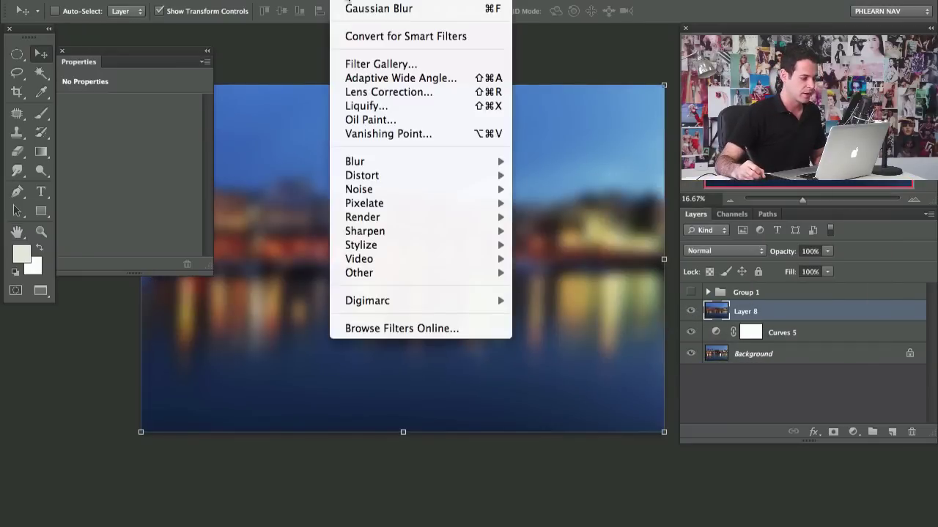
mouse_move(375, 159)
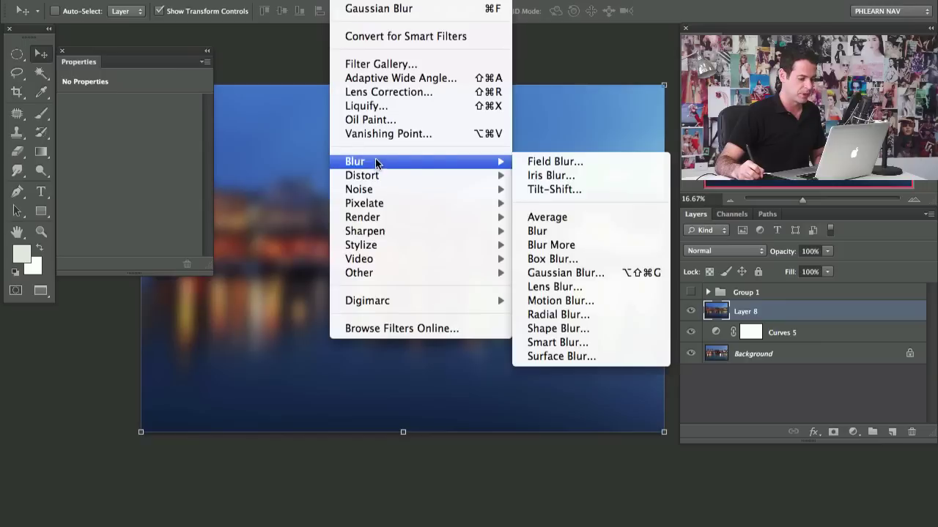
left_click(577, 300)
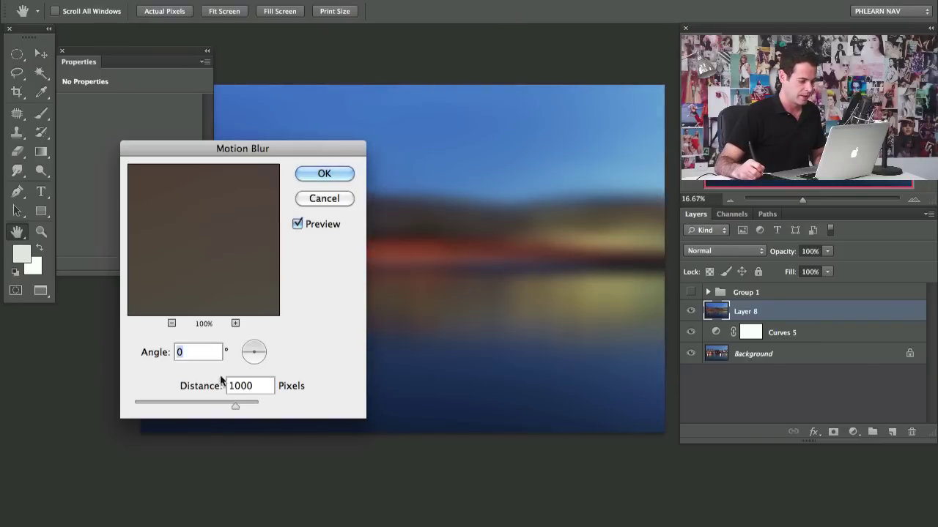
mouse_move(194, 402)
left_mouse_down()
mouse_move(170, 403)
mouse_move(195, 404)
left_mouse_up()
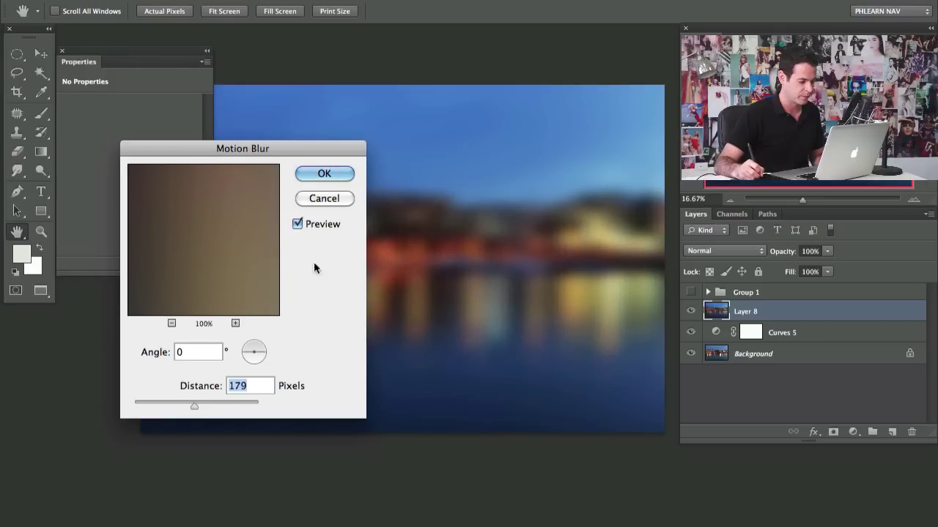
left_click(338, 174)
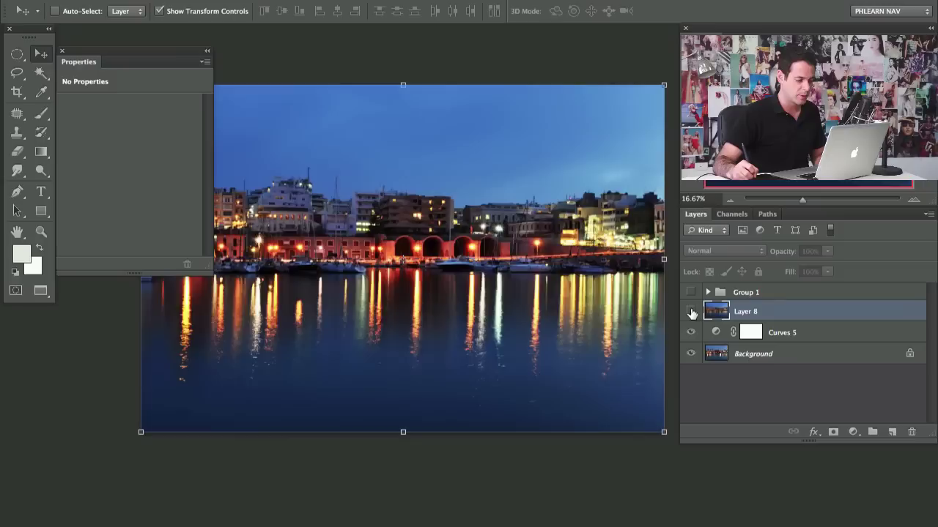
left_click(691, 314)
left_click(691, 313)
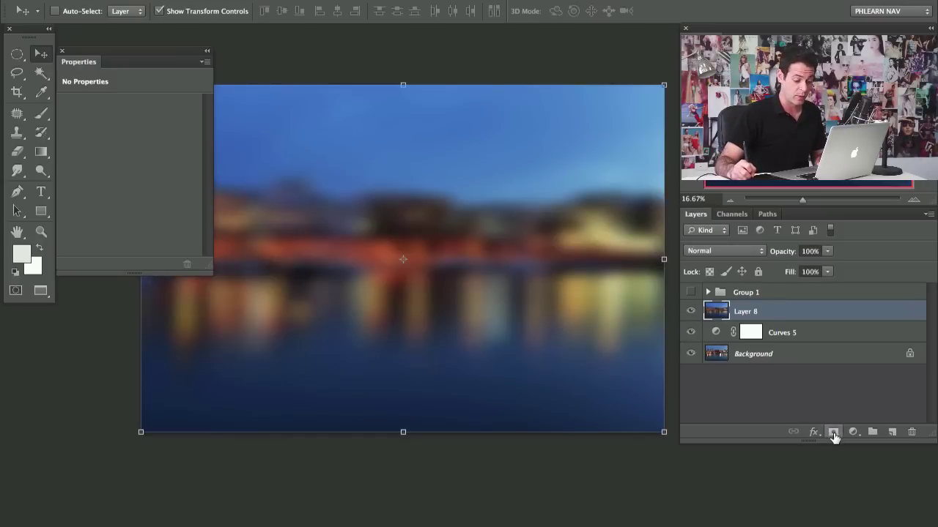
- Add a layer mask to the blurred layer and paint black over the sky and city with a 586-pixel brush to restore their sharpness
left_click(832, 433)
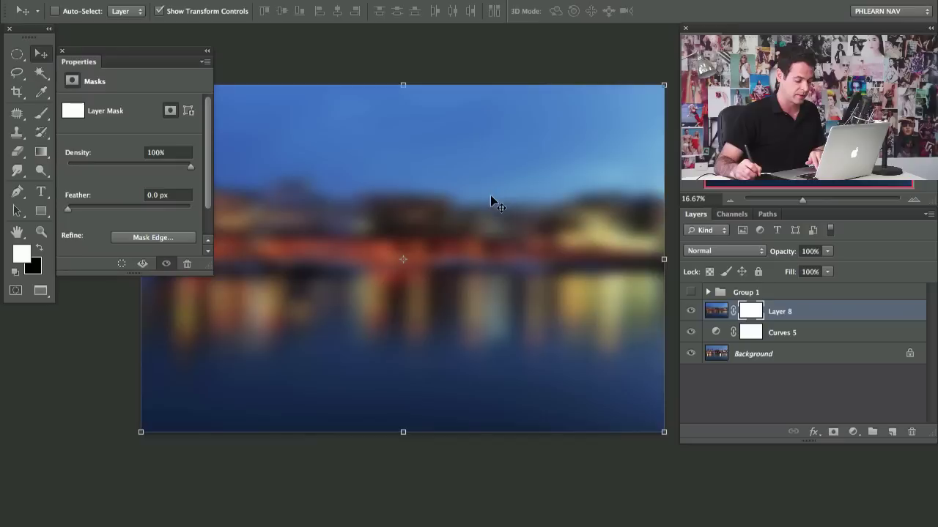
key("b")
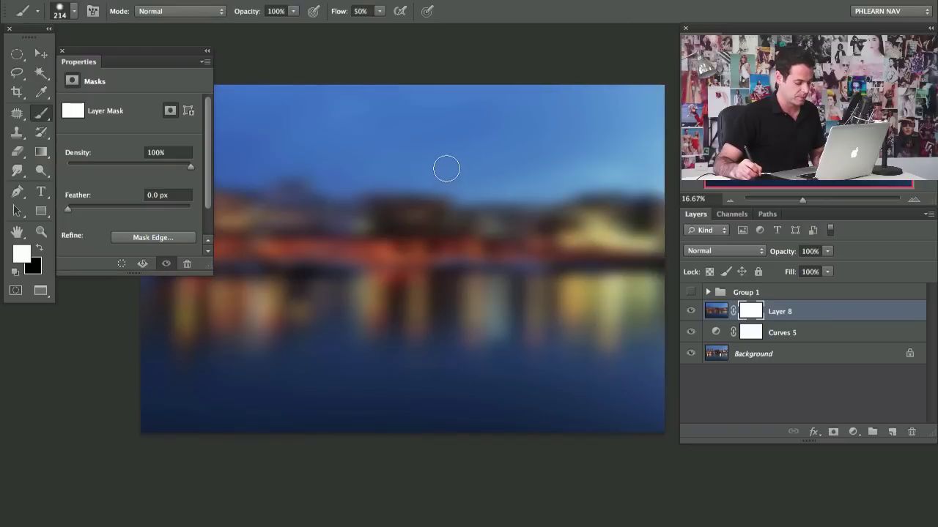
key("x")
left_click_drag(448, 205, 474, 209)
mouse_move(448, 205)
left_mouse_down()
mouse_move(508, 200)
mouse_move(420, 201)
mouse_move(465, 186)
left_mouse_up()
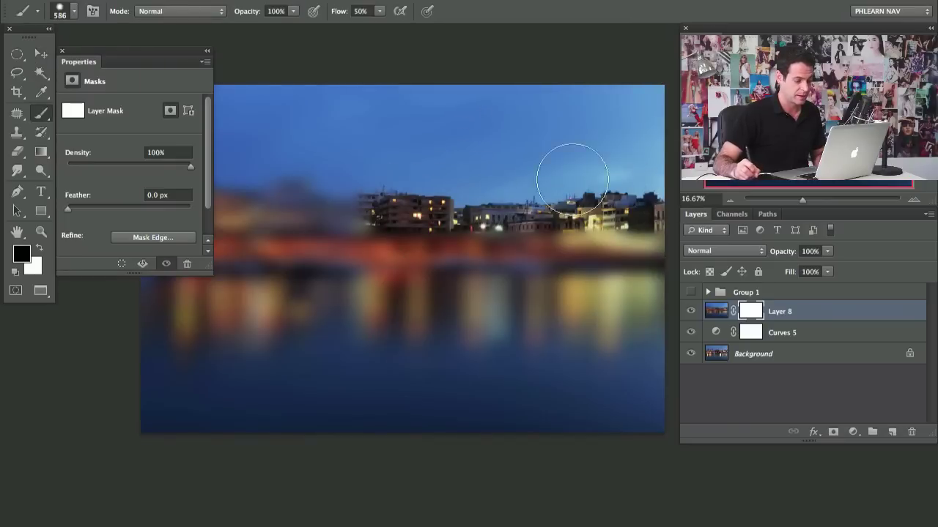
mouse_move(293, 212)
left_mouse_down()
mouse_move(184, 213)
mouse_move(141, 240)
mouse_move(293, 220)
mouse_move(627, 247)
left_mouse_up()
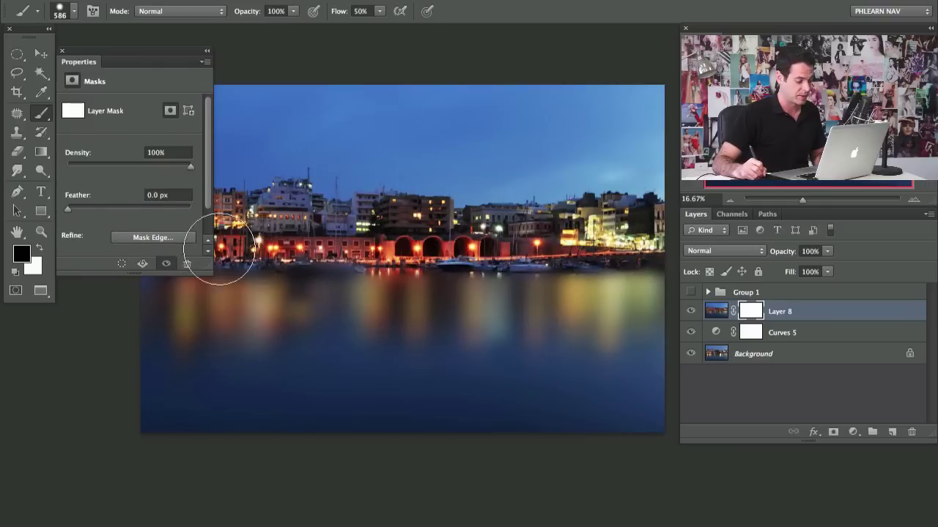
left_click_drag(164, 243, 296, 240)
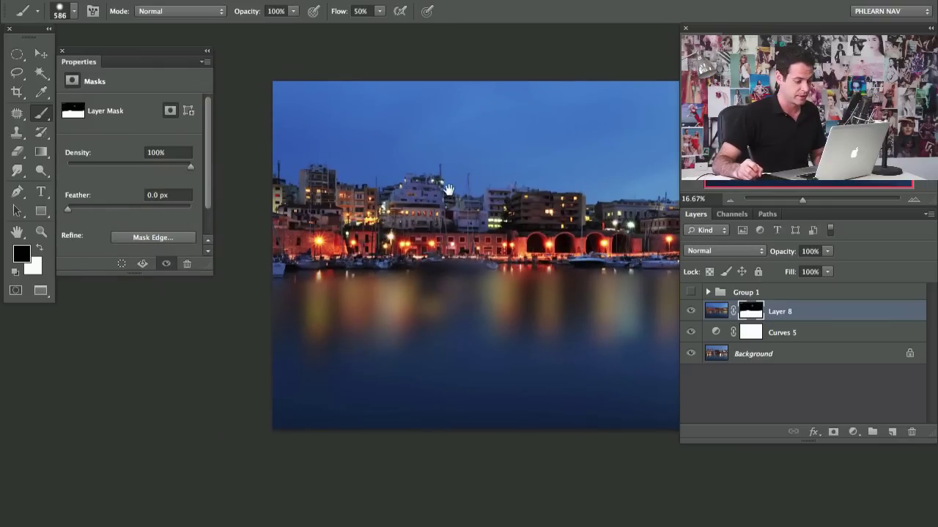
- Paint black on the mask along the boats and quay across the whole shoreline with a 268-pixel brush
left_click_drag(453, 191, 316, 179)
key("super+plus")
key("super+plus")
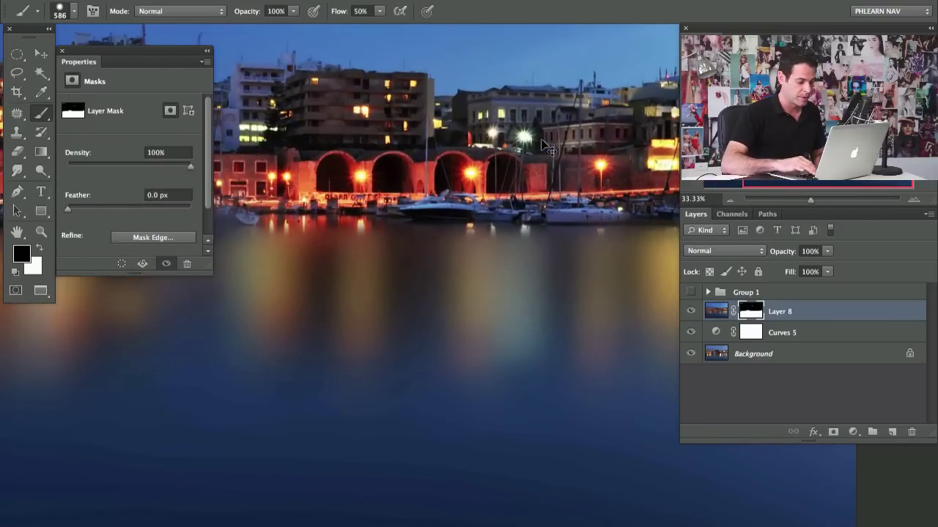
key("super+plus")
left_click_drag(663, 178, 345, 232)
mouse_move(517, 208)
left_mouse_down()
mouse_move(429, 220)
mouse_move(564, 210)
left_mouse_up()
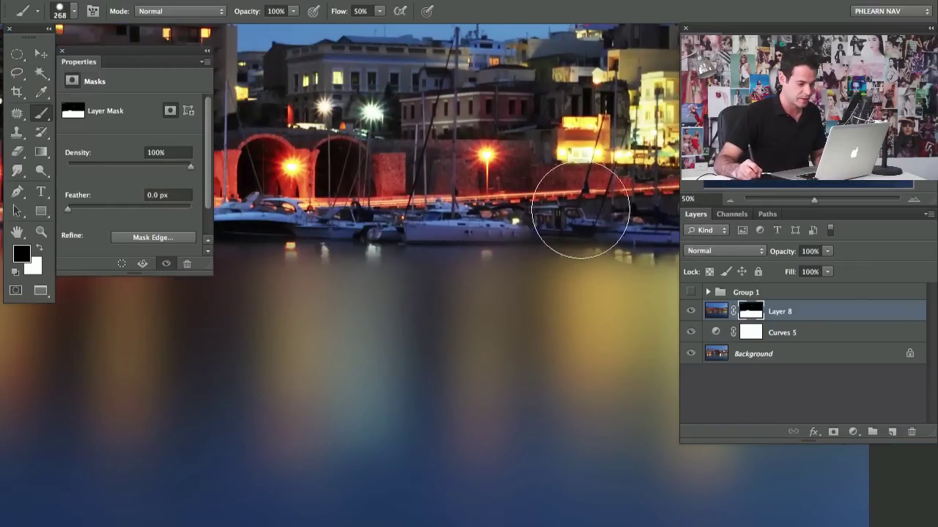
left_click_drag(340, 198, 508, 205)
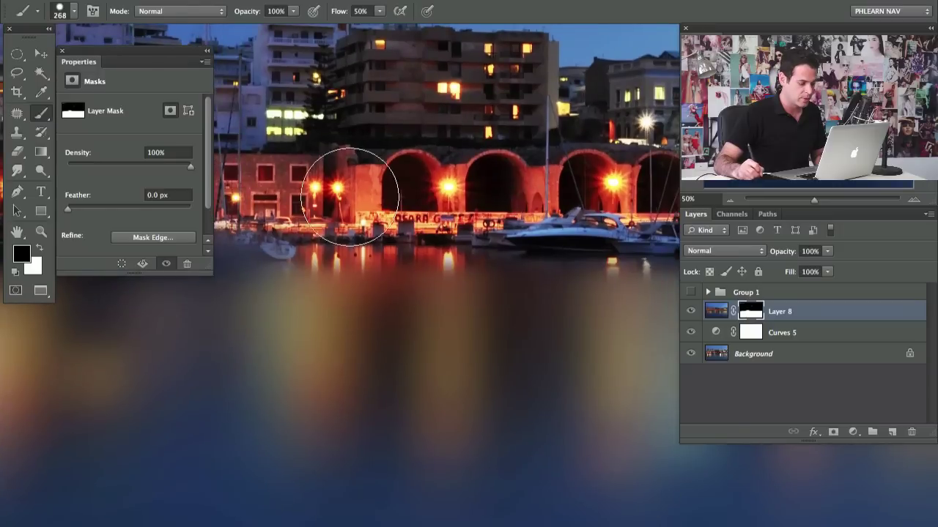
left_click_drag(335, 203, 625, 186)
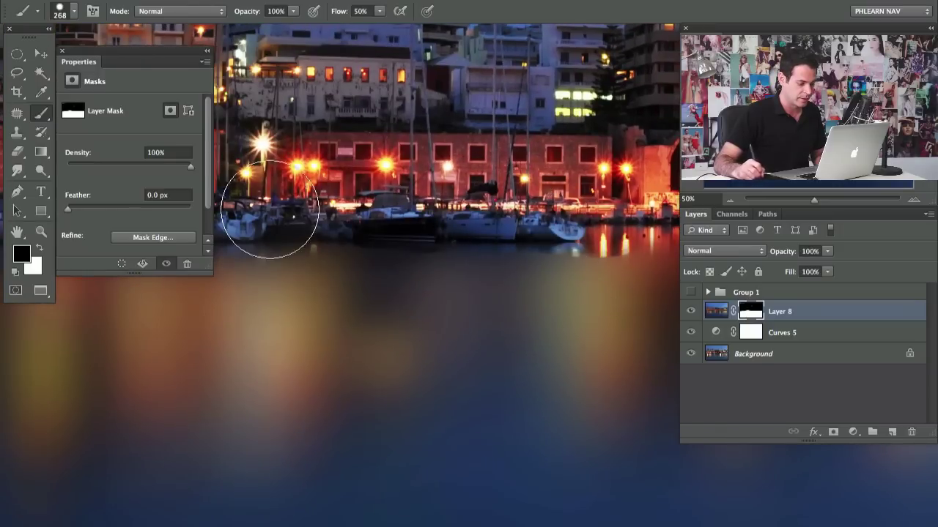
left_click_drag(352, 210, 550, 175)
left_click_drag(233, 188, 408, 184)
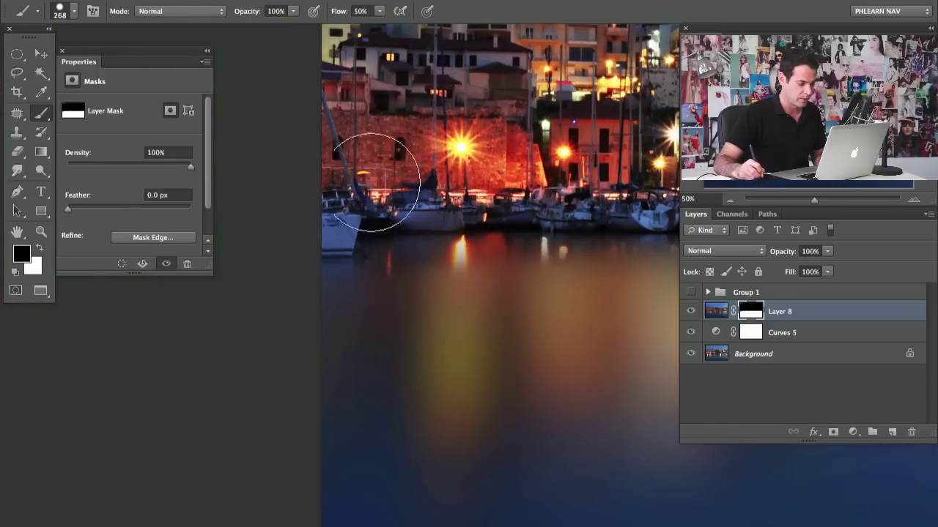
- Paint white on the mask along the waterline below the boats, using 92- and 32-pixel brushes, to bring back the blurred water
key("x")
mouse_move(356, 278)
left_mouse_down()
mouse_move(331, 283)
mouse_move(378, 256)
mouse_move(471, 244)
mouse_move(425, 254)
mouse_move(460, 245)
mouse_move(513, 262)
mouse_move(477, 241)
mouse_move(447, 251)
mouse_move(564, 254)
mouse_move(544, 268)
mouse_move(293, 274)
left_mouse_up()
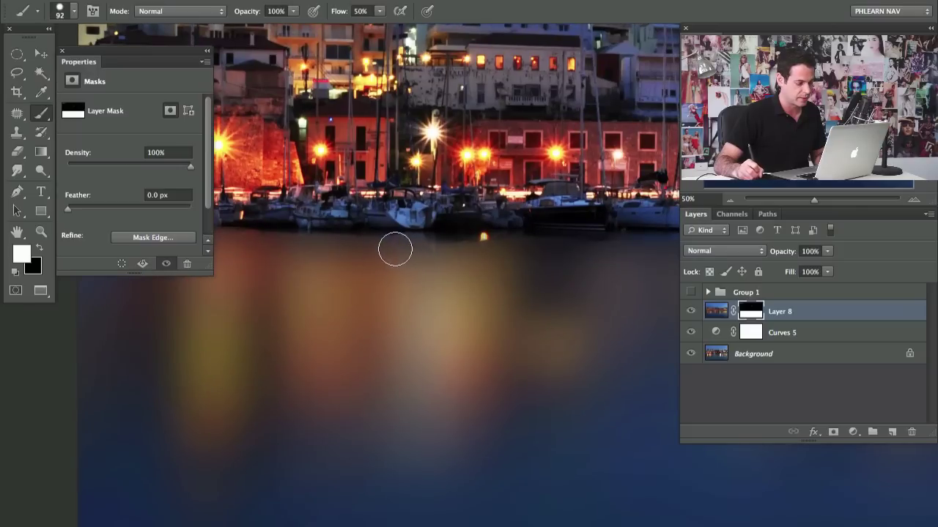
mouse_move(454, 258)
left_mouse_down()
mouse_move(490, 245)
mouse_move(452, 249)
mouse_move(463, 249)
left_mouse_up()
scroll(463, 249, "right", 4)
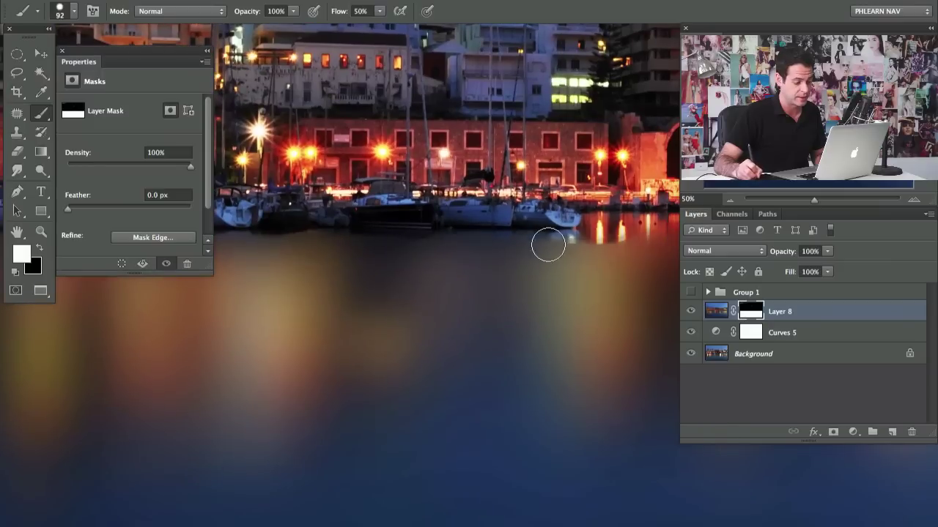
mouse_move(585, 247)
left_mouse_down()
mouse_move(649, 225)
mouse_move(600, 226)
mouse_move(569, 247)
mouse_move(555, 244)
mouse_move(639, 243)
mouse_move(406, 248)
mouse_move(418, 226)
mouse_move(533, 240)
mouse_move(589, 230)
mouse_move(470, 244)
mouse_move(420, 268)
left_mouse_up()
mouse_move(634, 257)
left_mouse_down()
mouse_move(442, 252)
mouse_move(534, 230)
mouse_move(490, 230)
mouse_move(541, 237)
left_mouse_up()
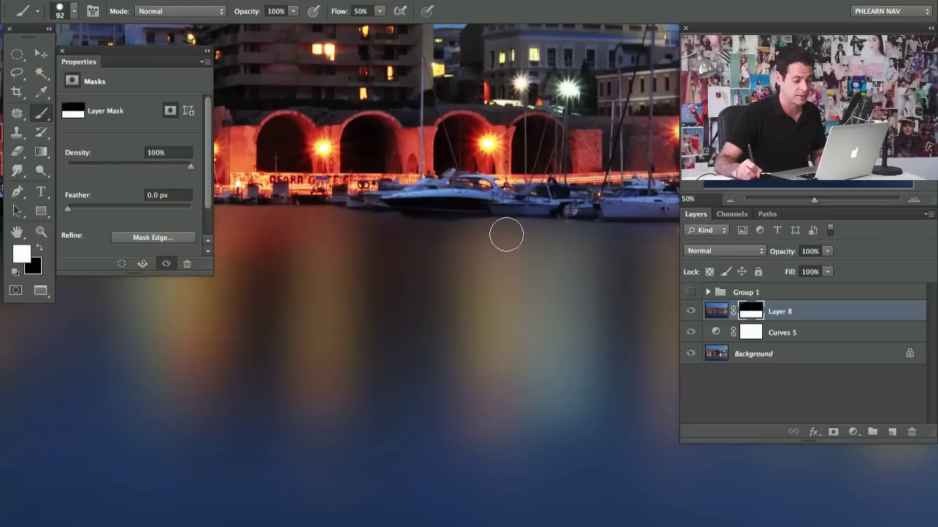
scroll(538, 227, "right", 5)
mouse_move(452, 237)
left_mouse_down()
mouse_move(393, 230)
mouse_move(570, 242)
mouse_move(453, 242)
mouse_move(645, 223)
left_mouse_up()
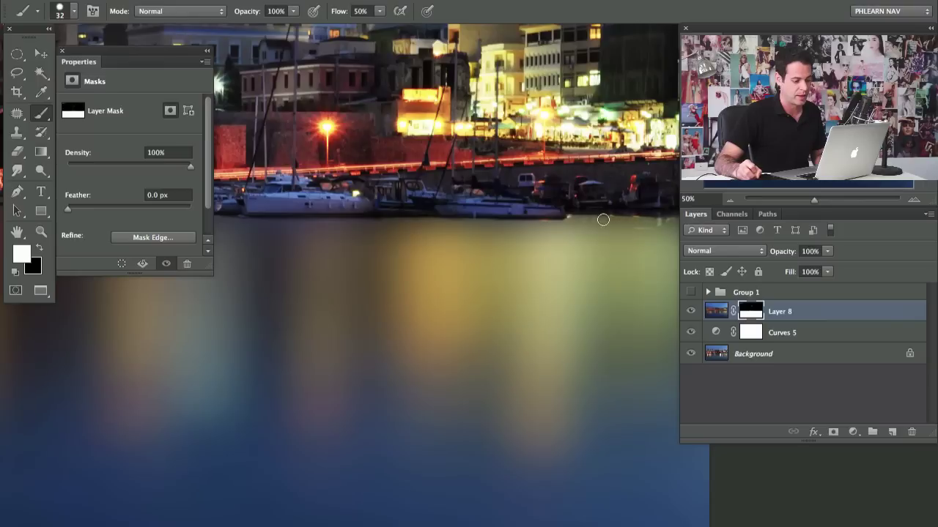
scroll(534, 218, "right", 3)
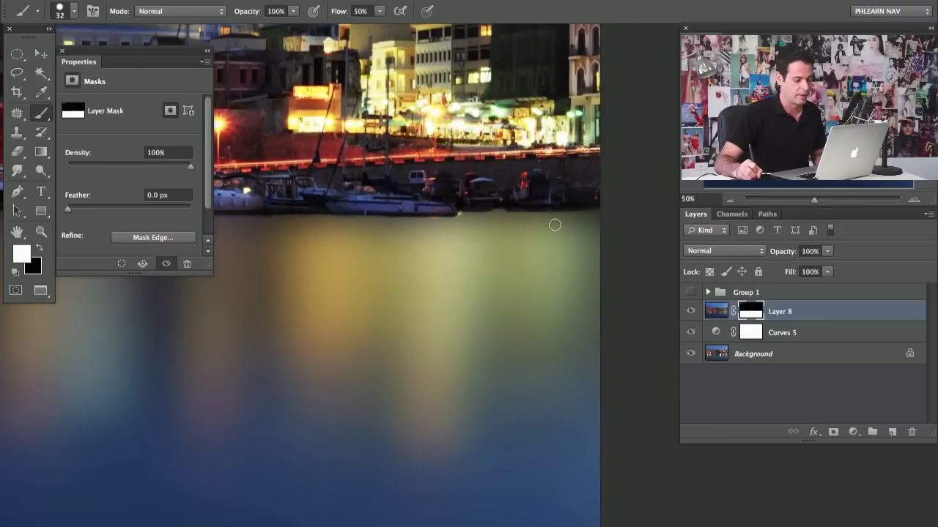
scroll(335, 224, "left", 2)
key("ctrl+minus")
key("ctrl+minus")
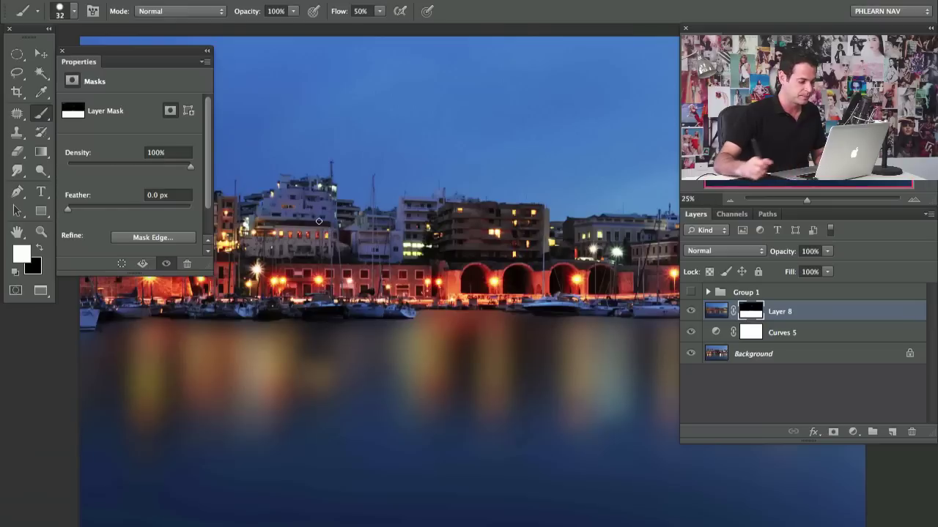
left_click_drag(450, 298, 440, 250)
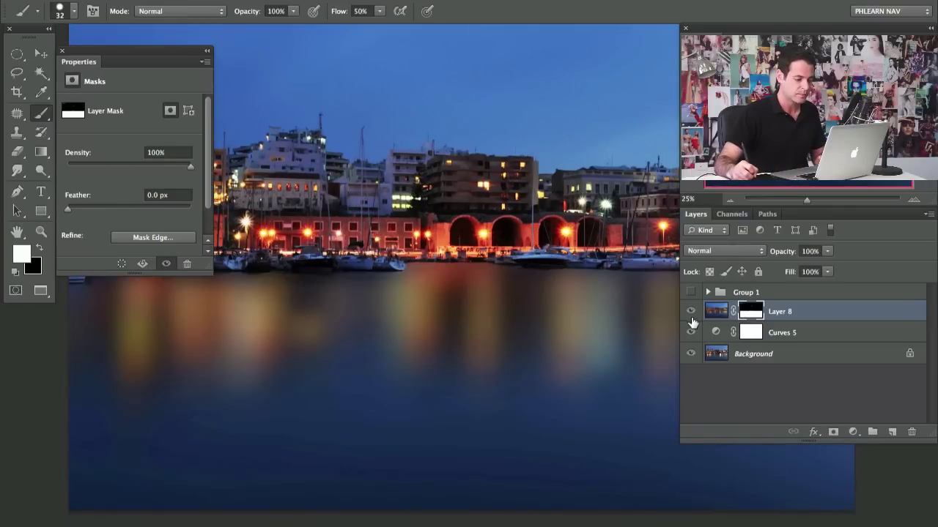
- Add a Curves adjustment that darkens the midtones and clip it to the blurred water layer
left_click(851, 433)
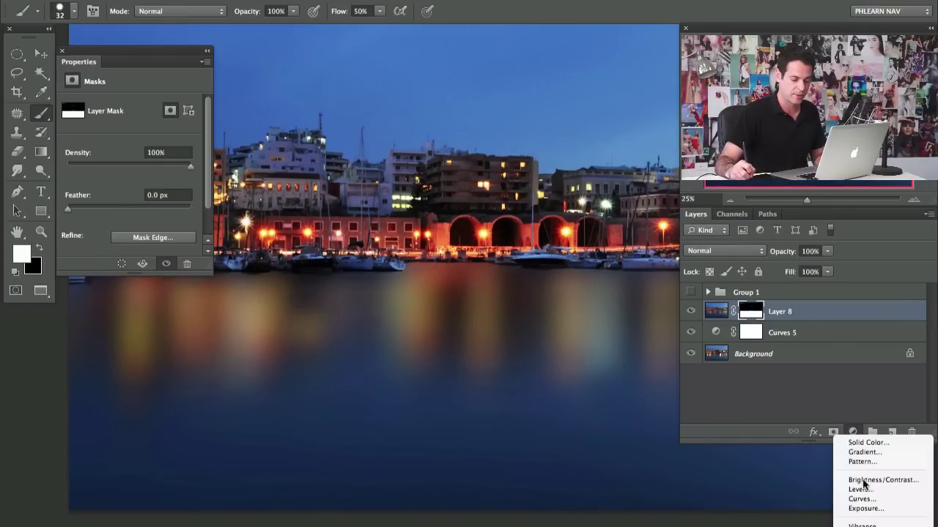
left_click(863, 501)
left_click_drag(147, 191, 149, 192)
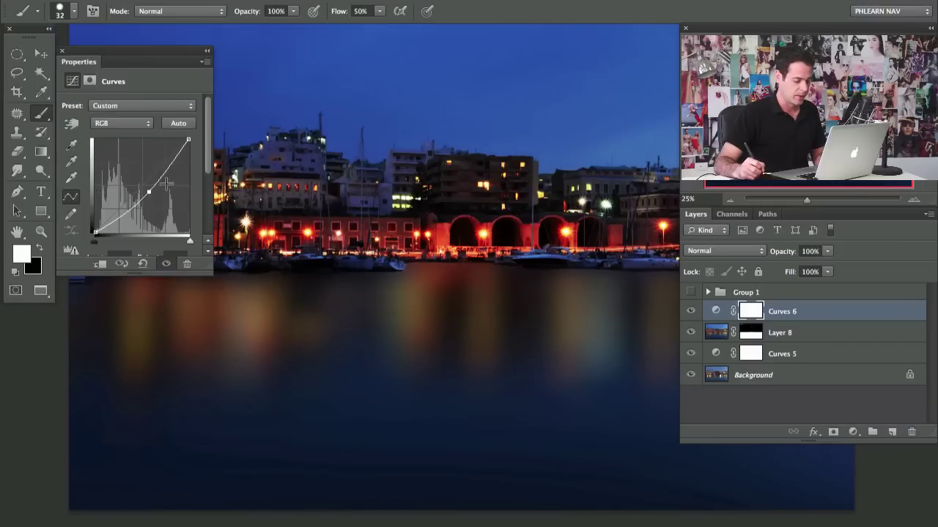
key("super+alt+g")
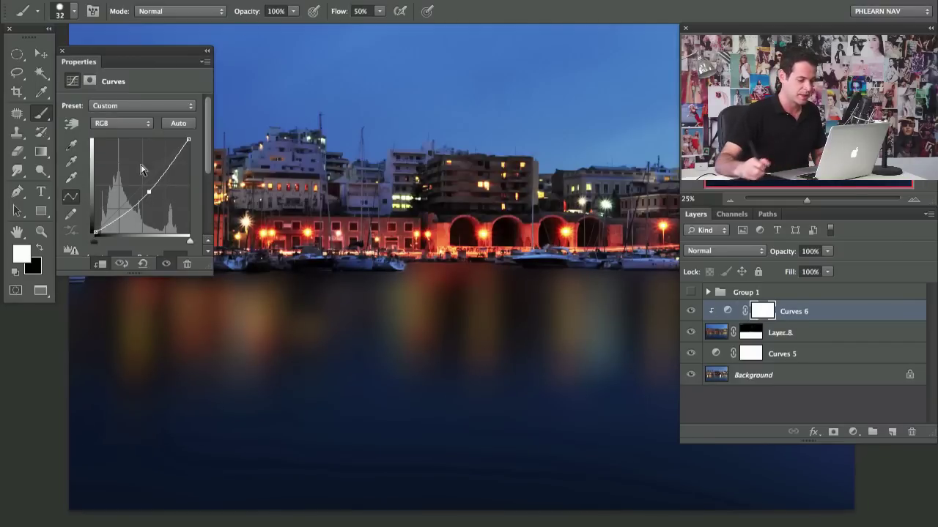
- Compare the water with and without the clipped darkening Curves adjustment
left_click(690, 311)
left_click(691, 312)
left_click(691, 312)
left_click(690, 312)
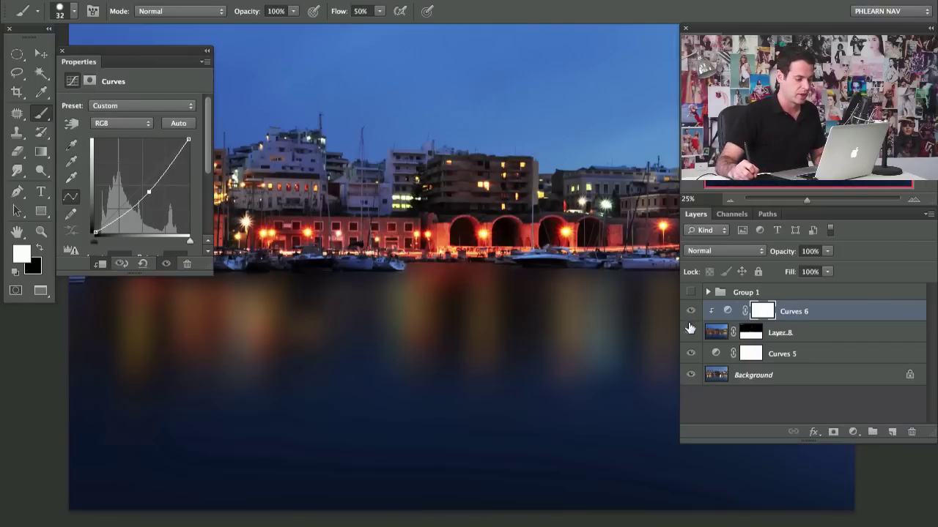
left_click(689, 315)
left_click(689, 316)
left_click(689, 318)
left_click(689, 319)
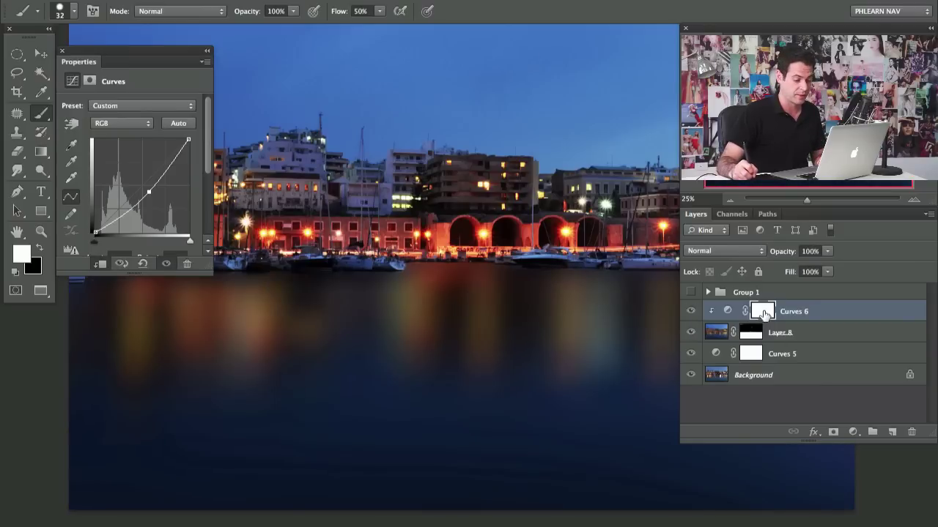
- Invert the darkening curve's mask to black and paint white below the boats with a 56-pixel brush, starting toward the harbour's left end
left_click(763, 313)
key("super+i")
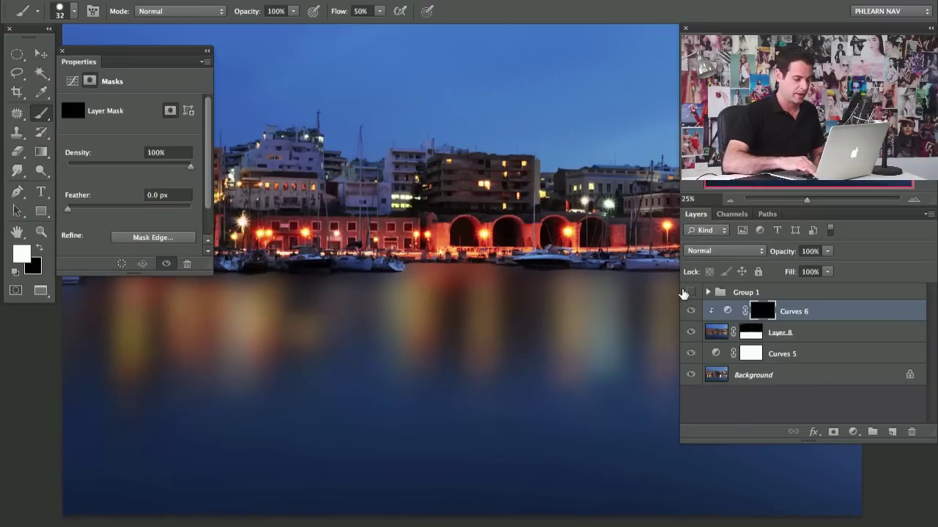
key("super+plus")
key("super+plus")
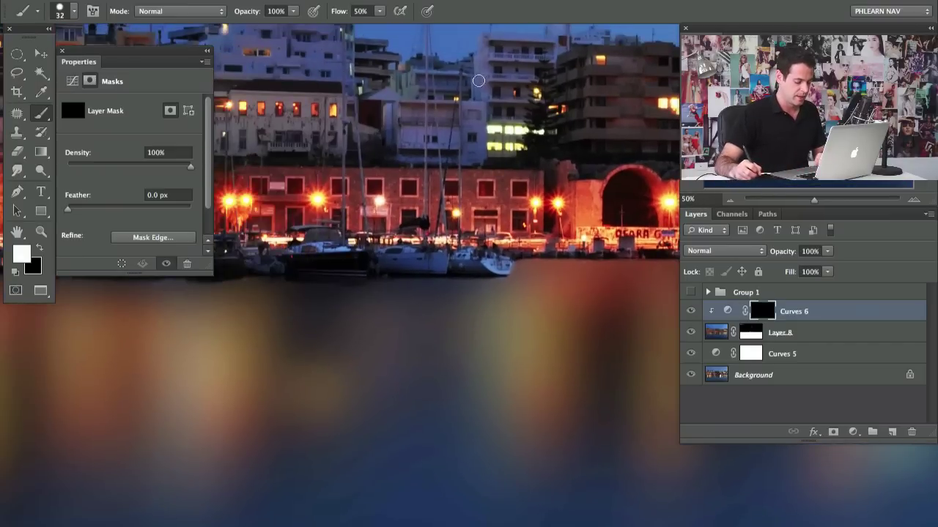
left_click_drag(476, 282, 476, 285)
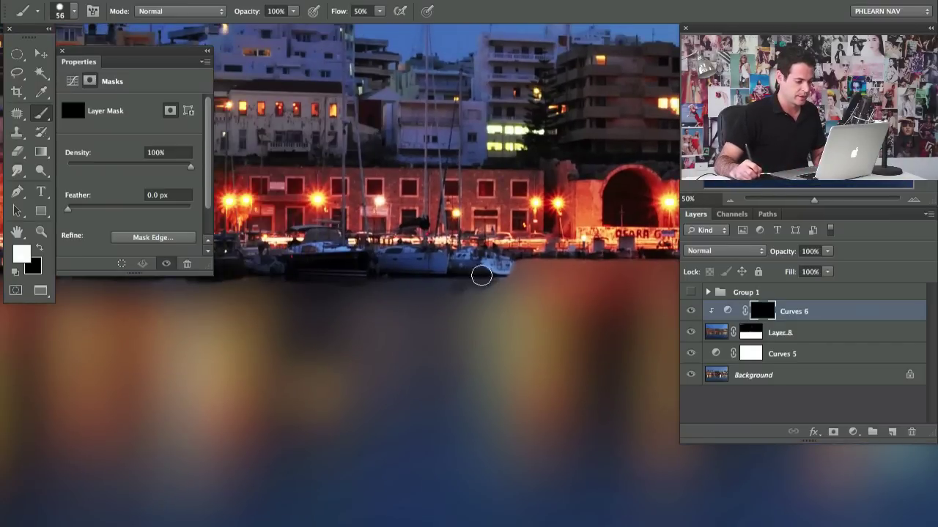
mouse_move(473, 350)
left_mouse_down()
mouse_move(480, 269)
mouse_move(316, 286)
mouse_move(322, 276)
mouse_move(348, 315)
left_mouse_up()
mouse_move(243, 284)
left_mouse_down()
mouse_move(416, 280)
mouse_move(303, 286)
mouse_move(346, 276)
left_mouse_up()
mouse_move(282, 293)
left_mouse_down()
mouse_move(433, 291)
mouse_move(418, 251)
mouse_move(384, 266)
mouse_move(330, 257)
mouse_move(205, 307)
mouse_move(167, 305)
mouse_move(183, 290)
mouse_move(315, 295)
left_mouse_up()
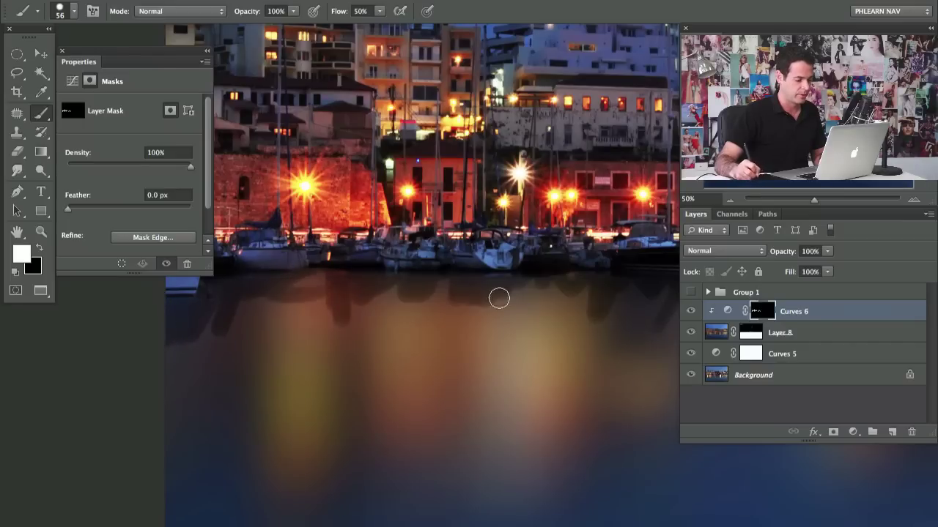
- Paint white on the darkening curve's mask below the remaining boats and quay to extend the dark reflections across the shoreline
left_click_drag(663, 275, 473, 293)
left_click_drag(586, 325, 353, 281)
mouse_move(288, 227)
left_mouse_down()
mouse_move(322, 247)
mouse_move(356, 221)
mouse_move(374, 263)
mouse_move(425, 212)
mouse_move(443, 257)
mouse_move(435, 216)
mouse_move(548, 261)
mouse_move(569, 210)
mouse_move(580, 259)
mouse_move(624, 236)
mouse_move(573, 246)
mouse_move(637, 256)
left_mouse_up()
scroll(637, 255, "right", 8)
mouse_move(488, 224)
left_mouse_down()
mouse_move(548, 238)
mouse_move(591, 224)
mouse_move(610, 231)
mouse_move(578, 227)
mouse_move(622, 254)
mouse_move(674, 245)
left_mouse_up()
scroll(513, 255, "right", 8)
mouse_move(513, 255)
left_mouse_down()
mouse_move(567, 245)
mouse_move(519, 256)
mouse_move(633, 262)
mouse_move(623, 256)
mouse_move(615, 260)
mouse_move(644, 293)
left_mouse_up()
scroll(644, 293, "right", 8)
left_click_drag(435, 294, 316, 276)
mouse_move(267, 295)
left_mouse_down()
mouse_move(370, 308)
mouse_move(413, 274)
left_mouse_up()
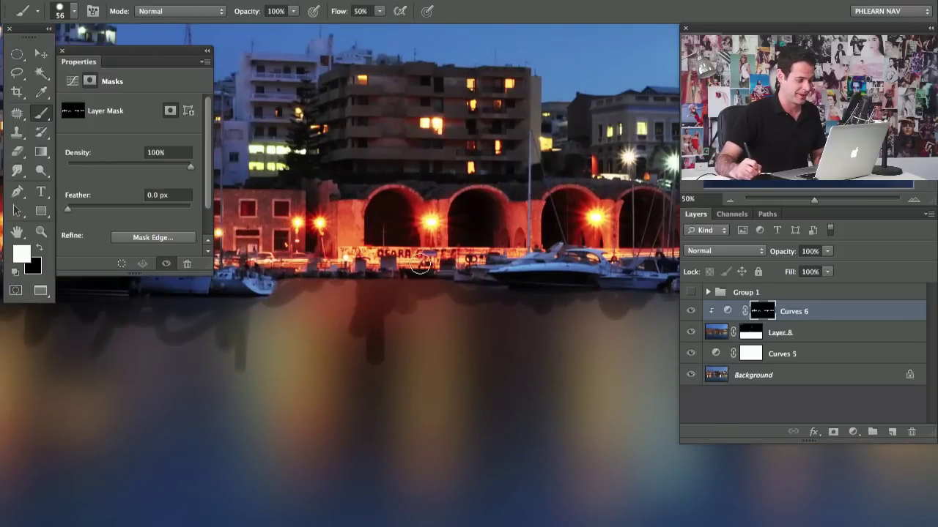
- Reapply the last Motion Blur to the darkening curve's mask to smooth the painted shadows
key("super+minus")
key("super+minus")
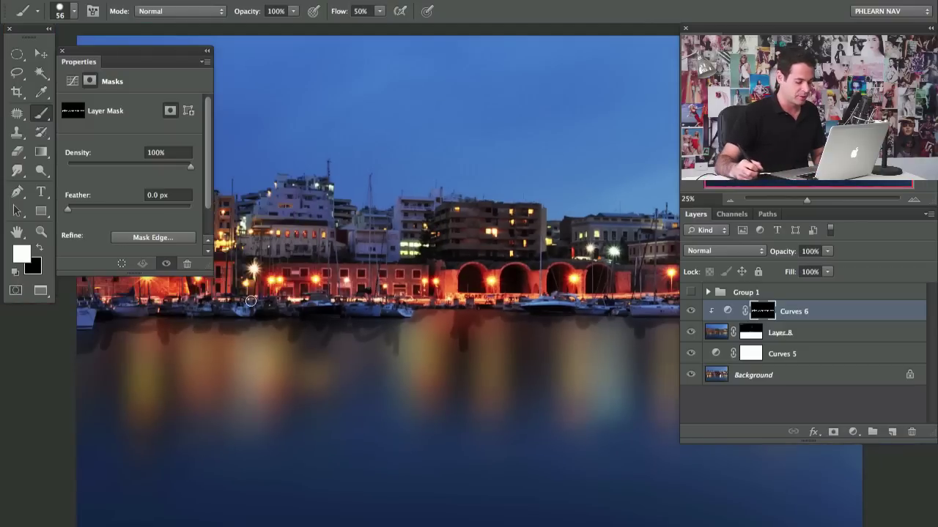
left_click(343, 0)
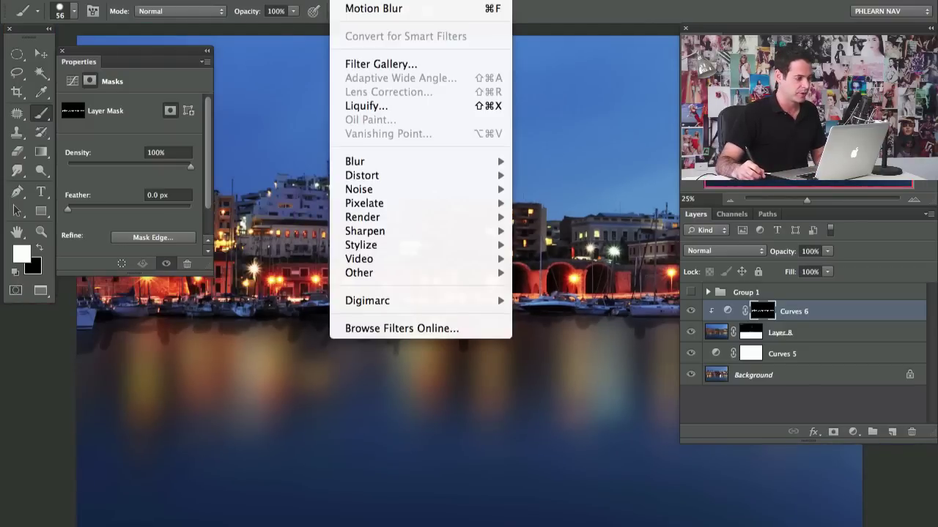
left_click(405, 10)
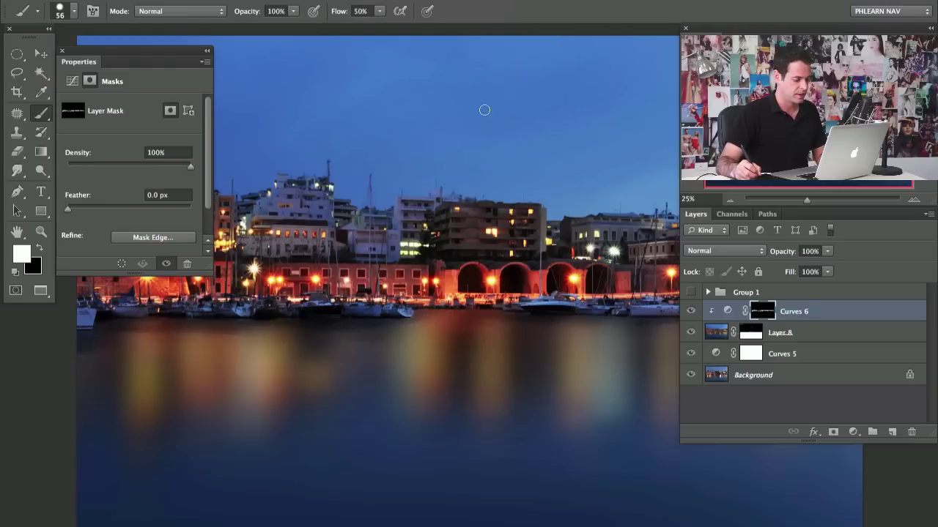
- Compare the waterline with and without the blurred boat shadows from the darkening curve
left_click(689, 313)
left_click(690, 313)
left_click(689, 312)
left_click(688, 314)
left_click(687, 315)
left_click(685, 316)
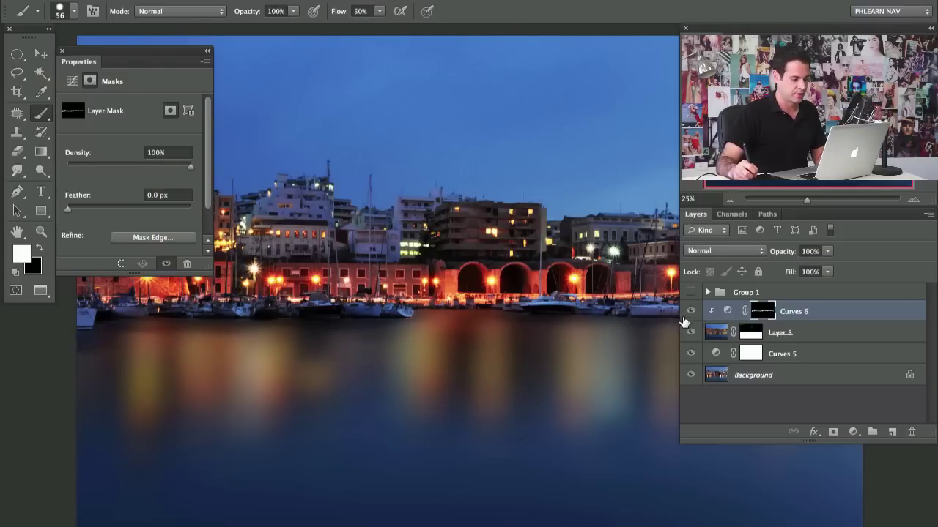
left_click(688, 313)
left_click(689, 312)
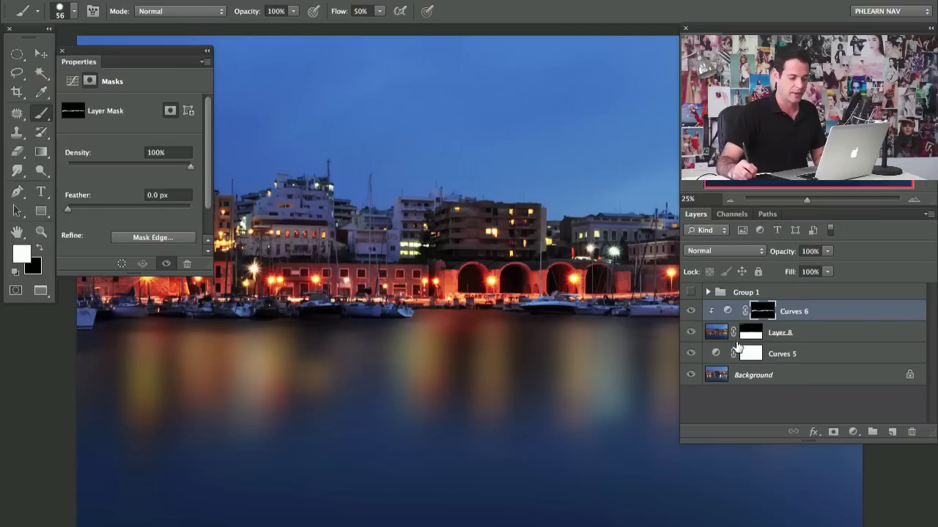
- Add another Curves adjustment clipped to the blurred layer, raising the RGB curve to brighten and lowering the Blue curve to add yellow
left_click(810, 335)
left_click(815, 321)
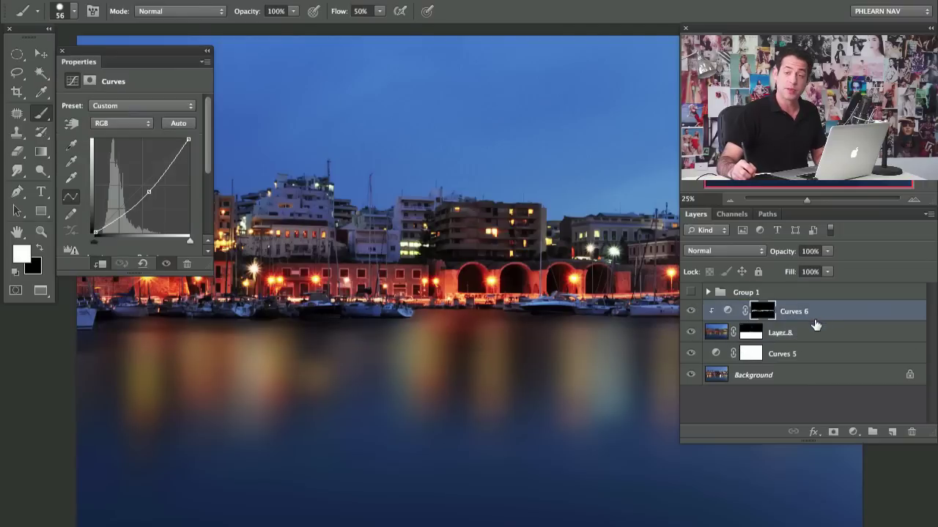
left_click(852, 432)
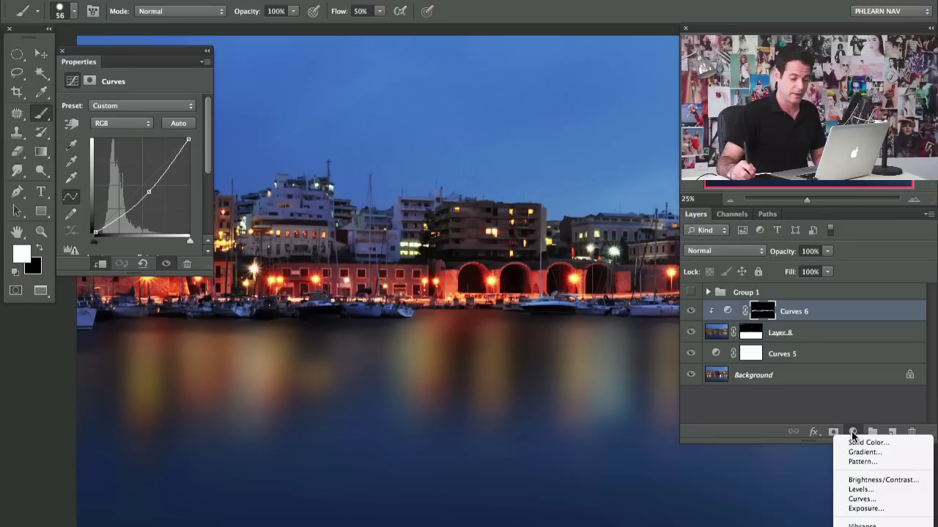
left_click(859, 499)
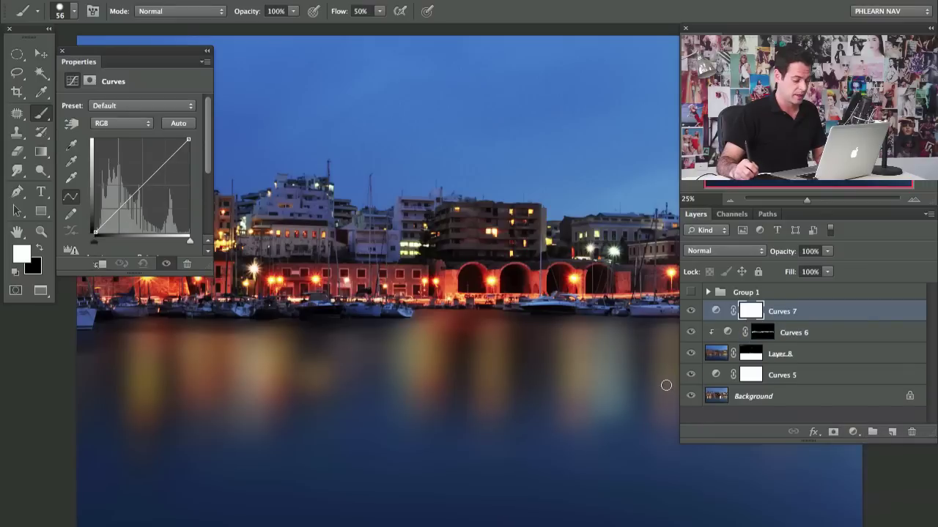
key("super+alt+g")
left_click_drag(155, 172, 158, 157)
left_click(135, 123)
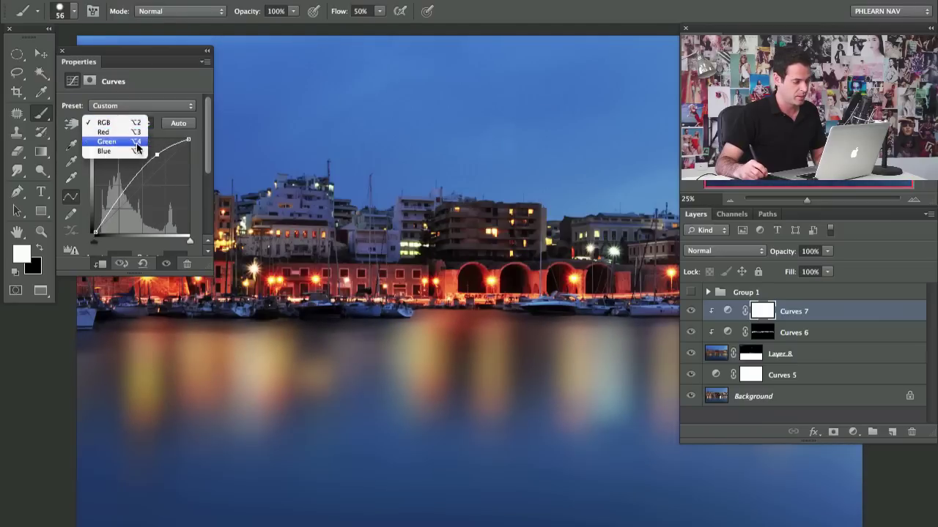
key("Return")
left_click_drag(164, 170, 176, 166)
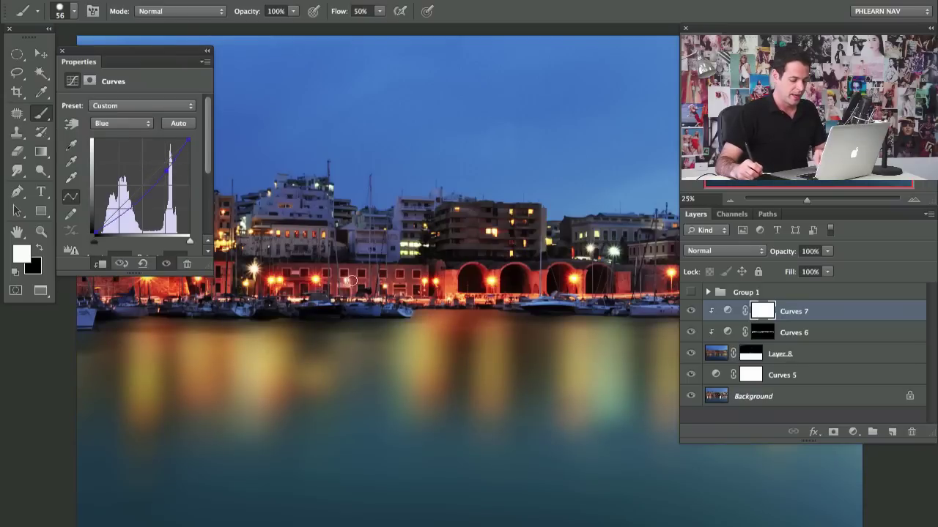
- Invert the brightening curve's mask to black and paint white streaks over the light reflections with a 56-pixel brush
key("ctrl+i")
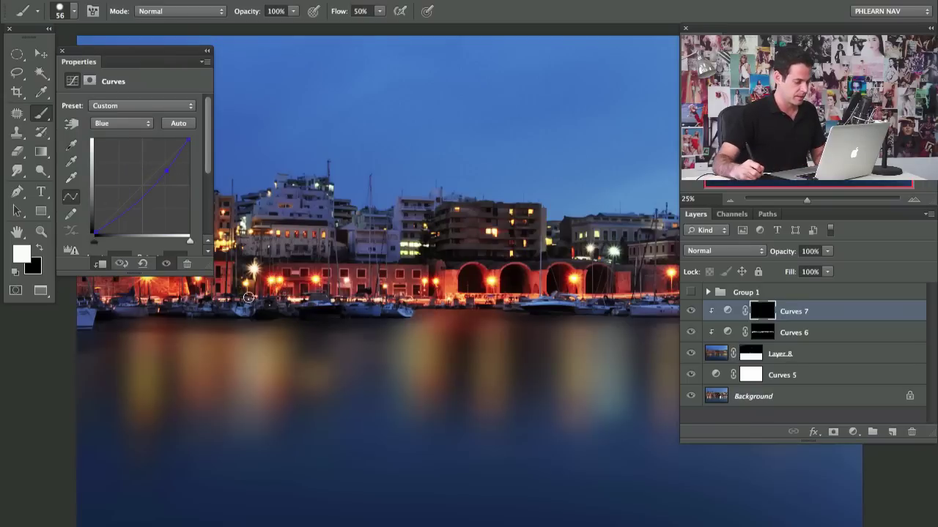
mouse_move(270, 357)
left_mouse_down()
mouse_move(275, 334)
mouse_move(254, 345)
mouse_move(265, 378)
mouse_move(256, 414)
left_mouse_up()
mouse_move(214, 338)
left_mouse_down()
mouse_move(192, 310)
mouse_move(151, 391)
mouse_move(143, 322)
mouse_move(170, 370)
left_mouse_up()
left_click_drag(302, 339, 329, 380)
left_click_drag(442, 337, 425, 414)
mouse_move(479, 322)
left_mouse_down()
mouse_move(484, 382)
mouse_move(496, 383)
left_mouse_up()
mouse_move(574, 378)
left_mouse_down()
mouse_move(572, 402)
mouse_move(600, 316)
mouse_move(617, 384)
left_mouse_up()
left_click_drag(576, 344, 528, 329)
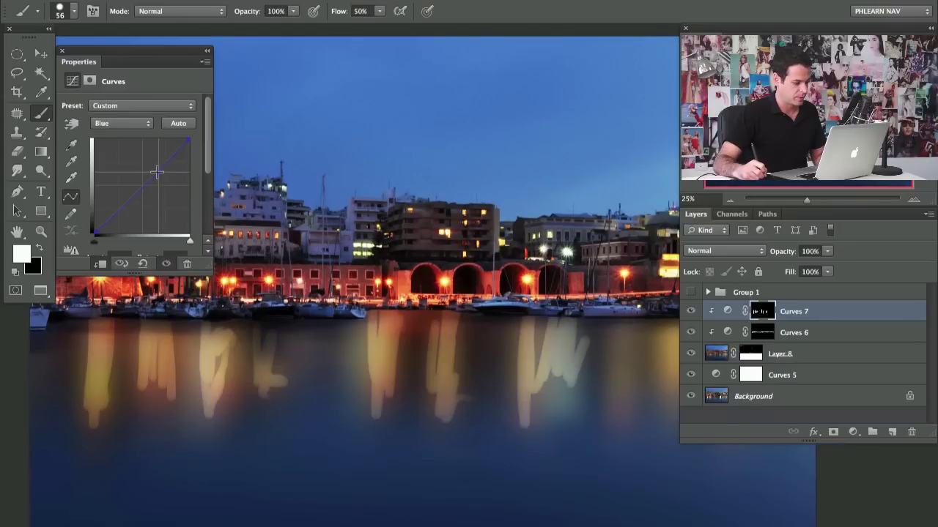
- Refine the brightening layer's Blue curve and raise the midtones of its Red curve to warm the painted reflections
left_click_drag(159, 171, 141, 177)
left_click(122, 123)
left_click(125, 100)
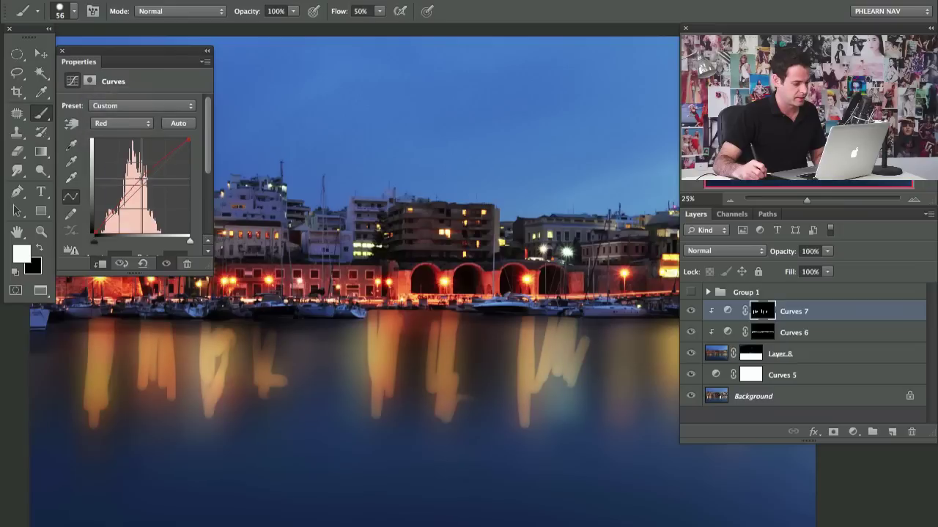
- Paint white streaks on the same mask over the remaining light reflections toward the harbour's right end
scroll(539, 313, "right", 4)
mouse_move(490, 317)
left_mouse_down()
mouse_move(514, 325)
mouse_move(499, 429)
left_mouse_up()
mouse_move(542, 321)
left_mouse_down()
mouse_move(611, 312)
mouse_move(619, 387)
mouse_move(656, 316)
mouse_move(659, 340)
mouse_move(627, 364)
left_mouse_up()
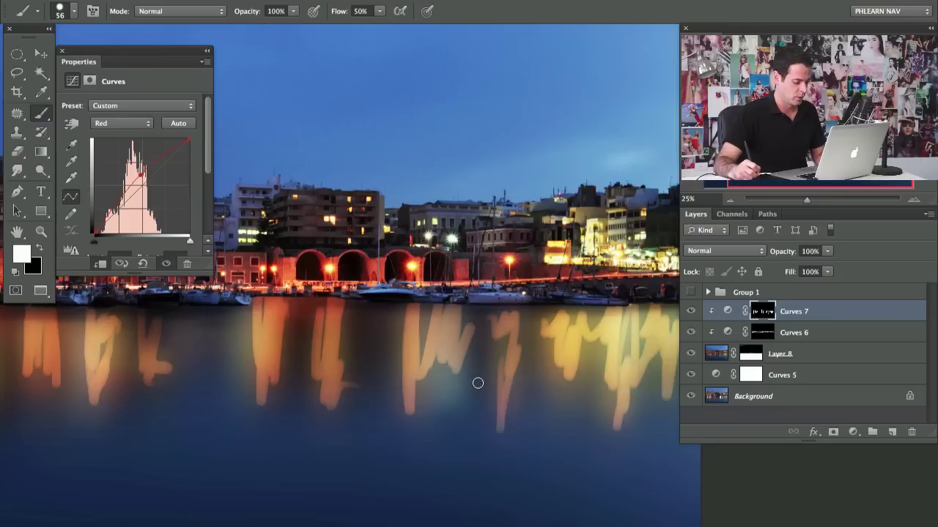
- Reapply the last Motion Blur to the brightening curve's mask so the painted streaks blend into the water
key("super+f")
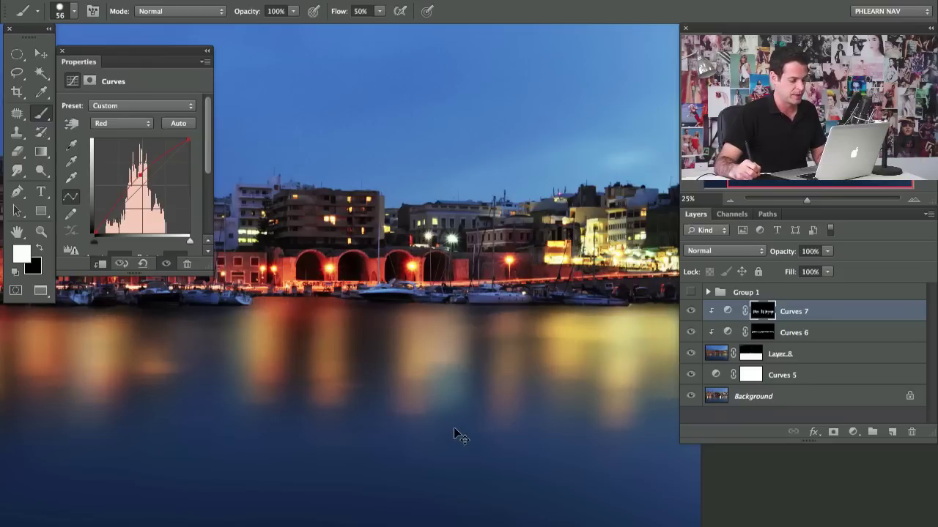
scroll(351, 391, "left", 5)
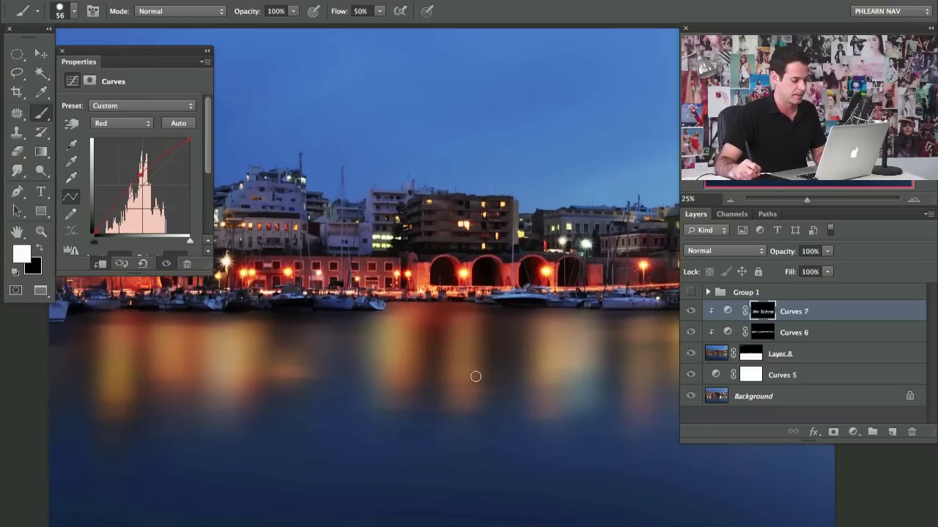
left_click(349, 1)
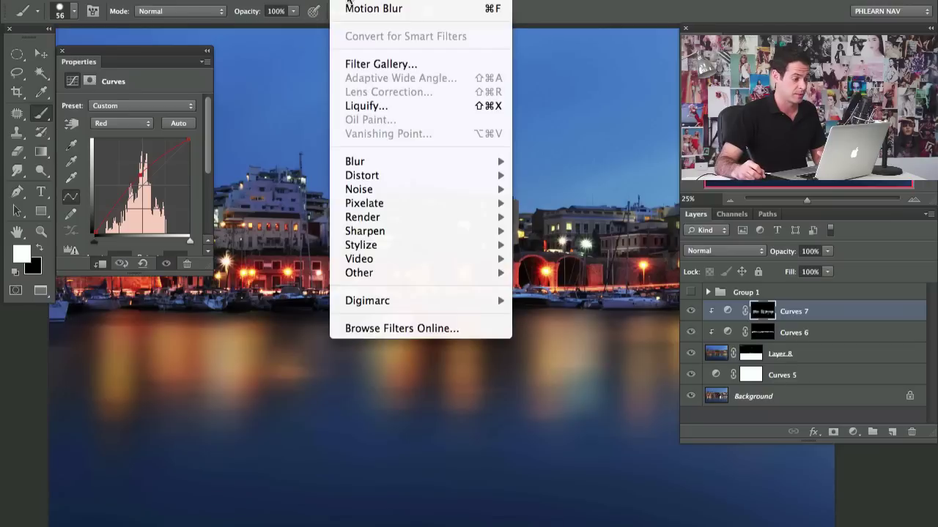
key("Escape")
- Toggle the visibility of the two clipped curves and the blurred water layer to compare the water with and without the effect
left_click(690, 311)
left_click(690, 311)
left_click(690, 333)
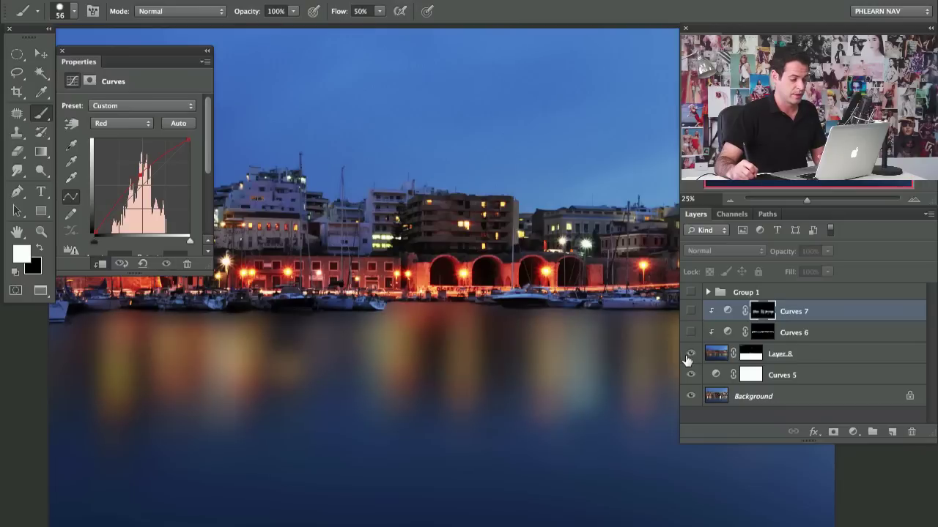
left_click(690, 354)
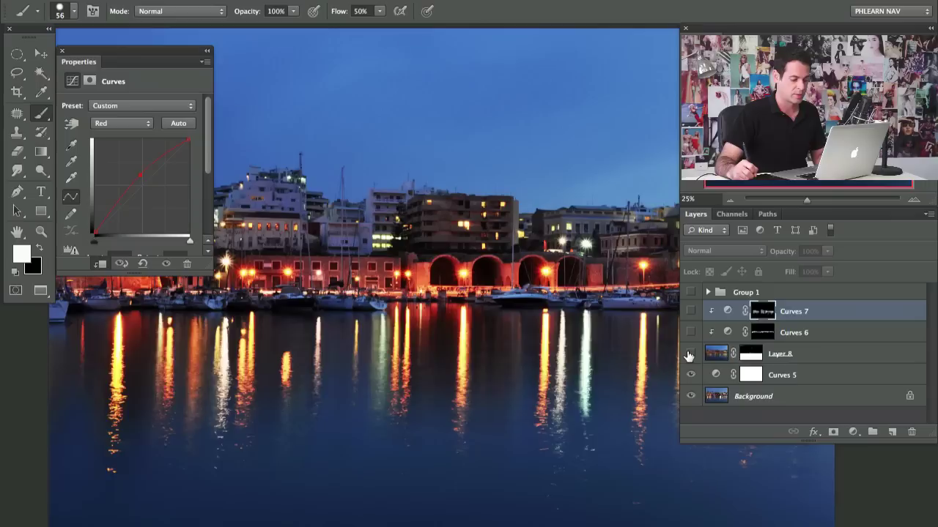
left_click(690, 354)
left_click(690, 334)
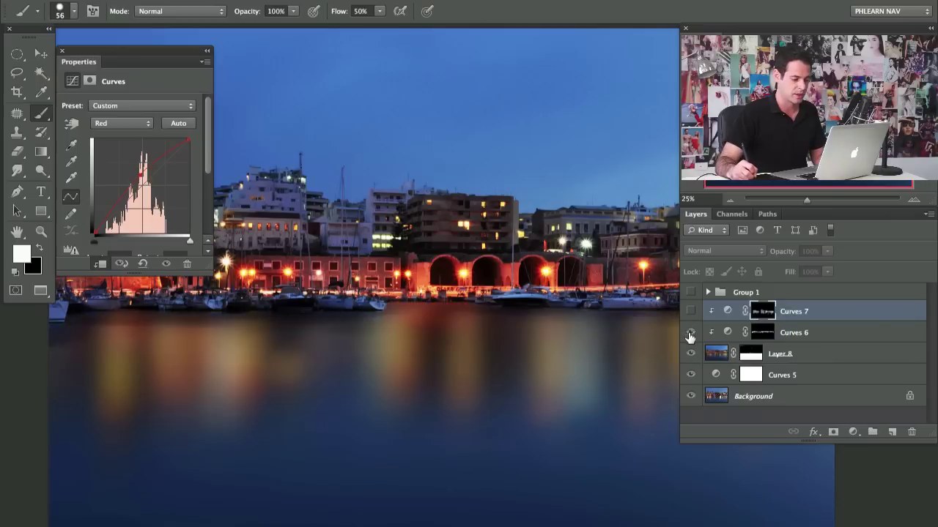
left_click(691, 317)
- Create a new layer above the clipped curves and stamp all visible layers into it
left_click_drag(527, 336, 459, 330)
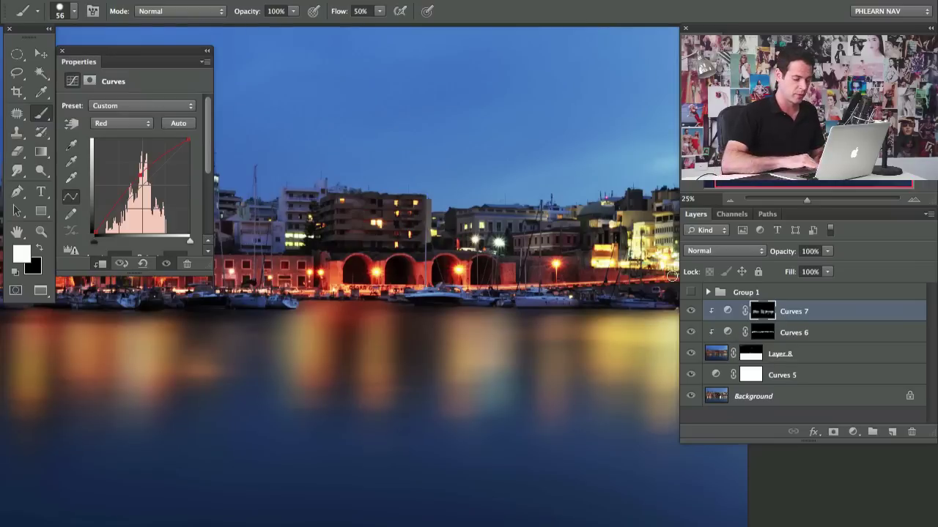
key("ctrl+shift+alt+n")
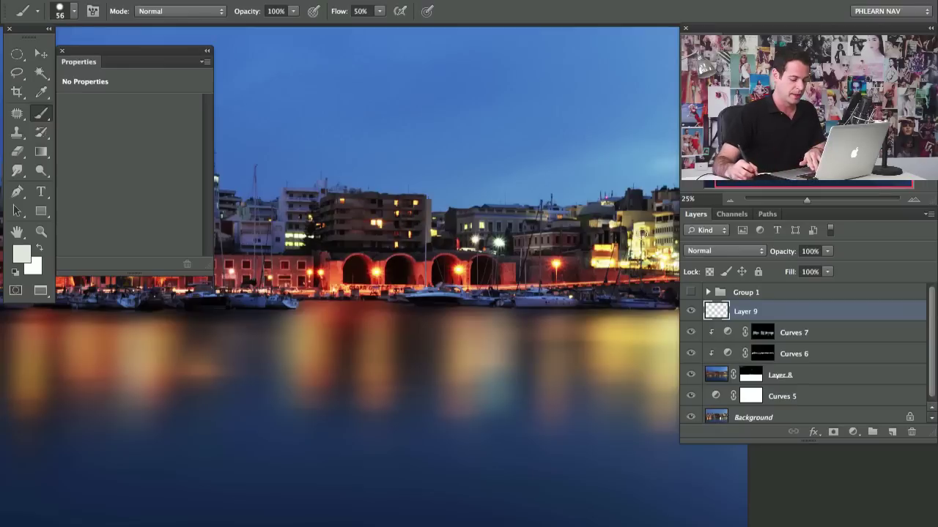
key("l")
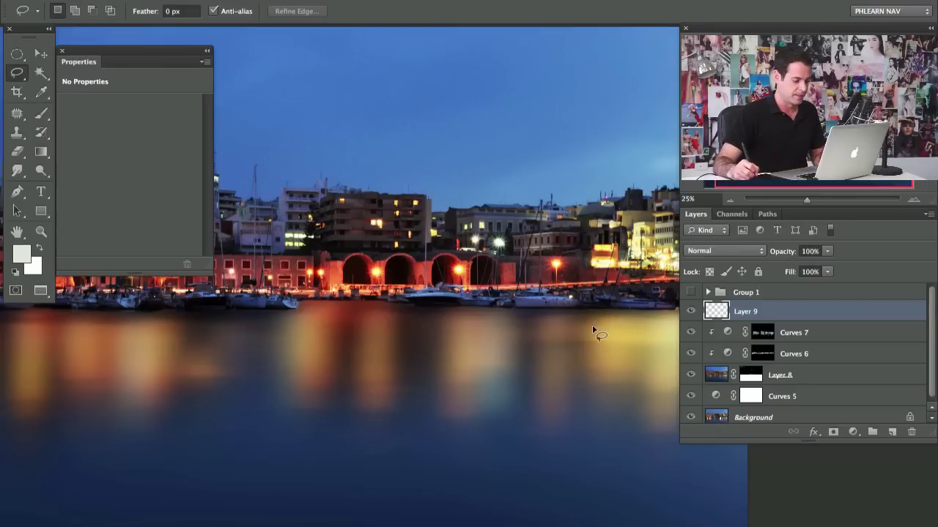
key("ctrl+shift+alt+e")
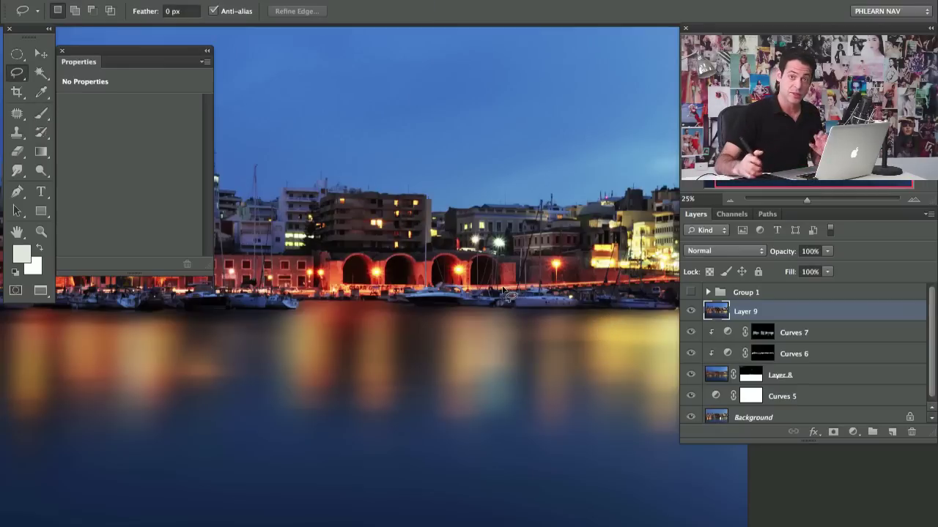
- Lasso small irregular patches over the yellow water reflections near the harbour's right end, adding each one to the selection
mouse_move(594, 339)
left_mouse_down()
mouse_move(536, 276)
mouse_move(552, 292)
mouse_move(556, 319)
left_mouse_up()
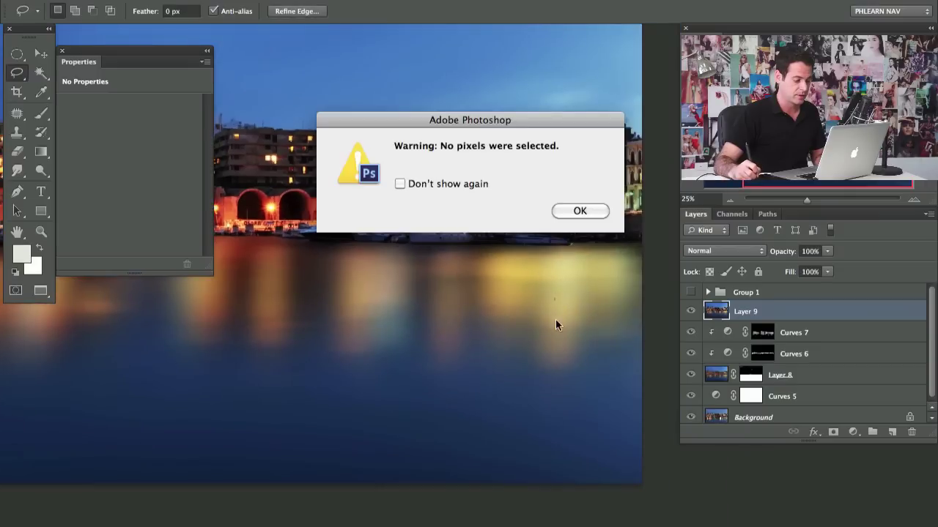
left_click(582, 211)
left_click_drag(562, 260, 567, 275)
left_click_drag(562, 313, 564, 334)
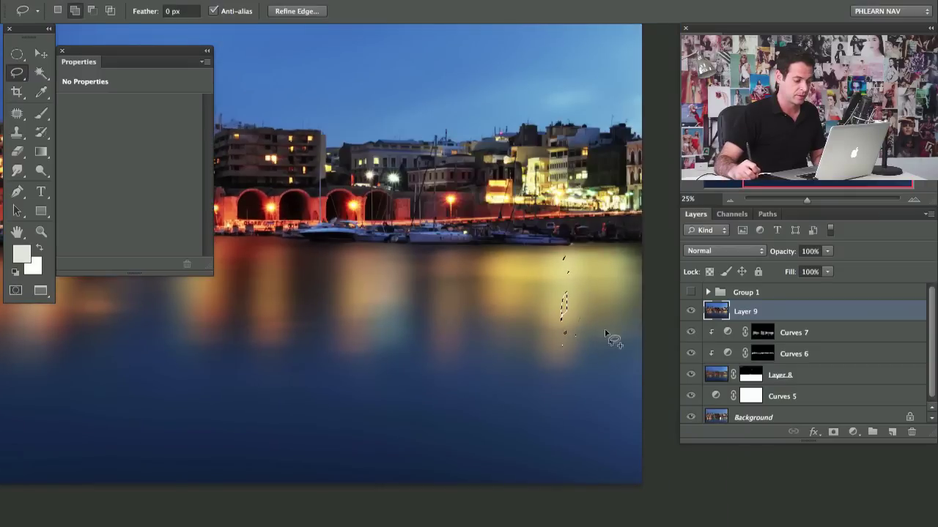
mouse_move(606, 294)
left_mouse_down()
mouse_move(613, 263)
mouse_move(599, 281)
left_mouse_up()
left_click_drag(481, 282, 487, 280)
mouse_move(505, 266)
left_mouse_down()
mouse_move(514, 293)
mouse_move(523, 267)
left_mouse_up()
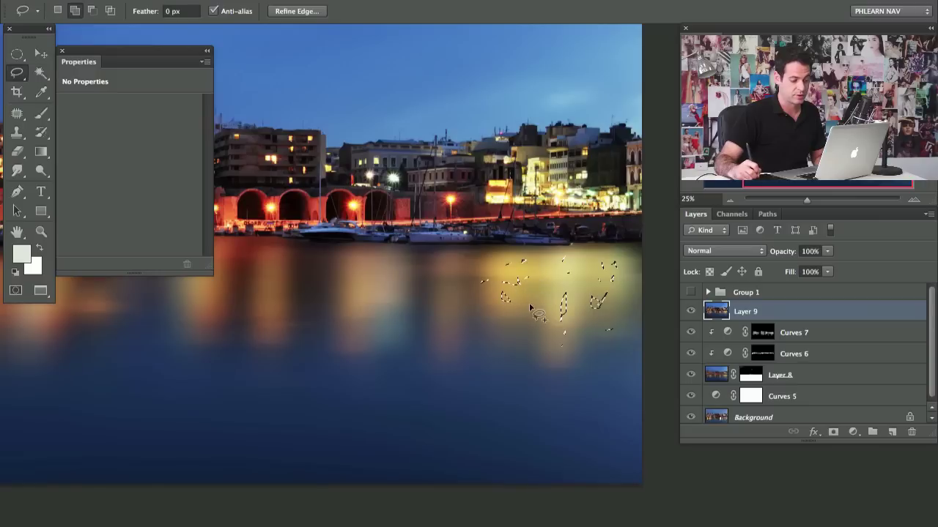
- Add more small irregular lasso patches over the reflections in the water just right of the arches
left_click_drag(435, 299, 435, 316)
left_click_drag(453, 270, 466, 256)
mouse_move(451, 306)
left_mouse_down()
mouse_move(450, 365)
mouse_move(442, 287)
left_mouse_up()
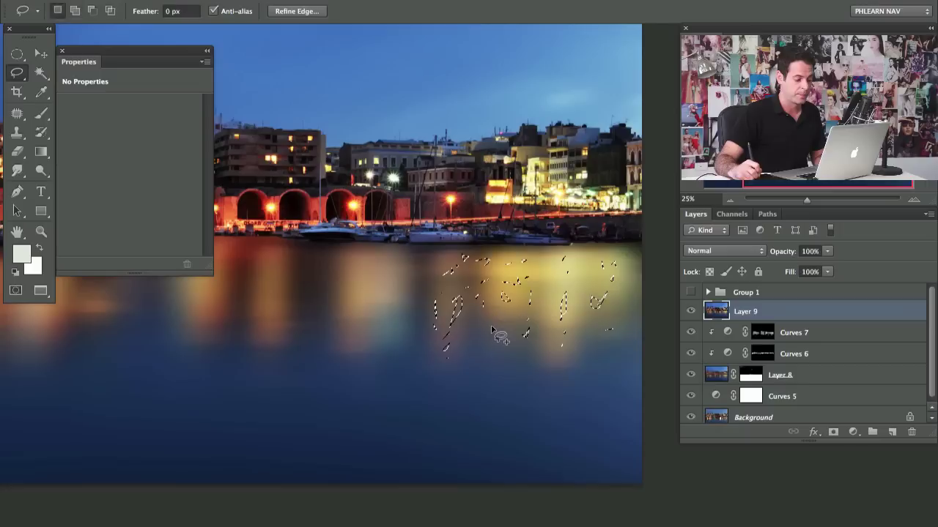
mouse_move(390, 262)
left_mouse_down()
mouse_move(471, 283)
mouse_move(462, 300)
left_mouse_up()
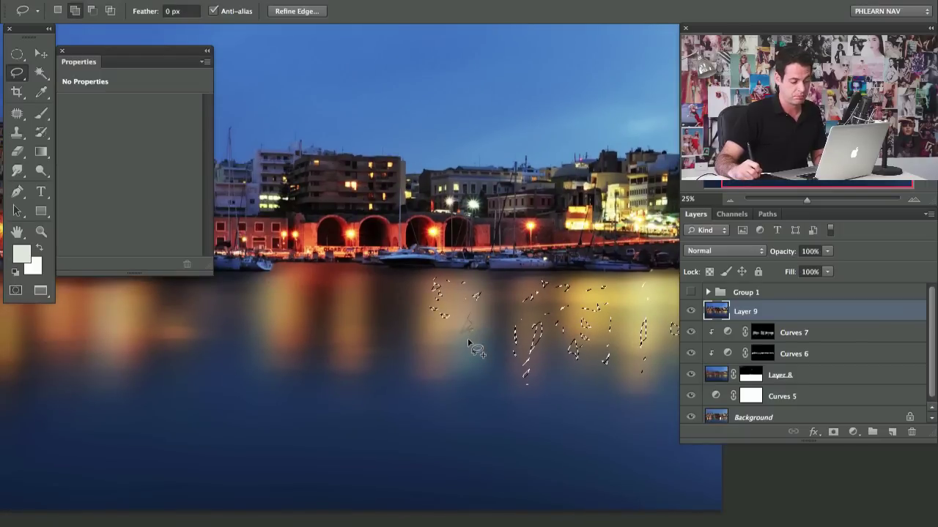
mouse_move(435, 354)
left_mouse_down()
mouse_move(504, 375)
mouse_move(495, 365)
mouse_move(428, 375)
left_mouse_up()
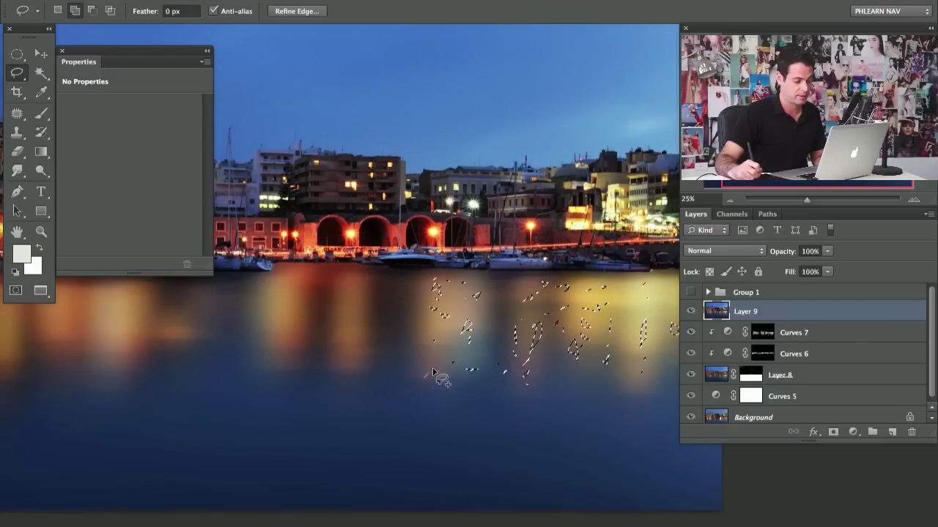
left_click_drag(440, 334, 454, 334)
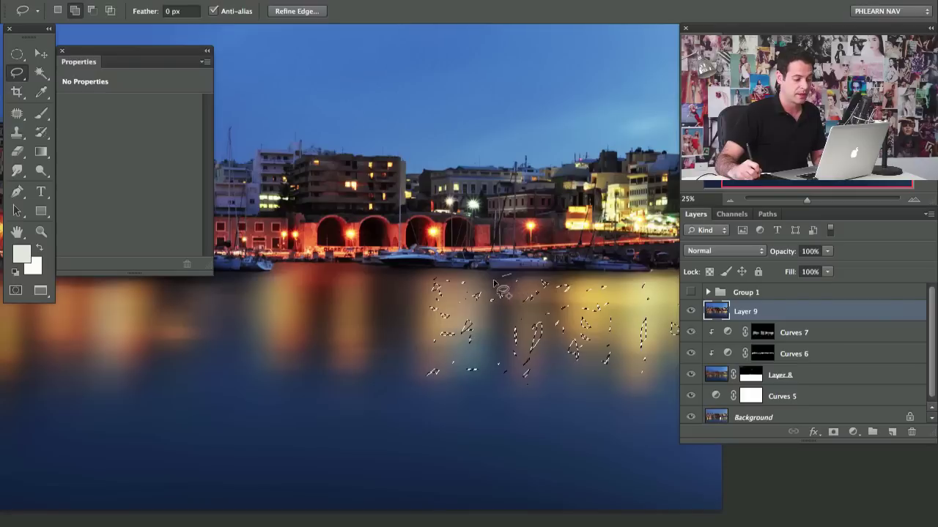
- Extend the lasso selection with scattered small patches over the red and orange reflections across the harbour's left half
left_click_drag(329, 271, 293, 272)
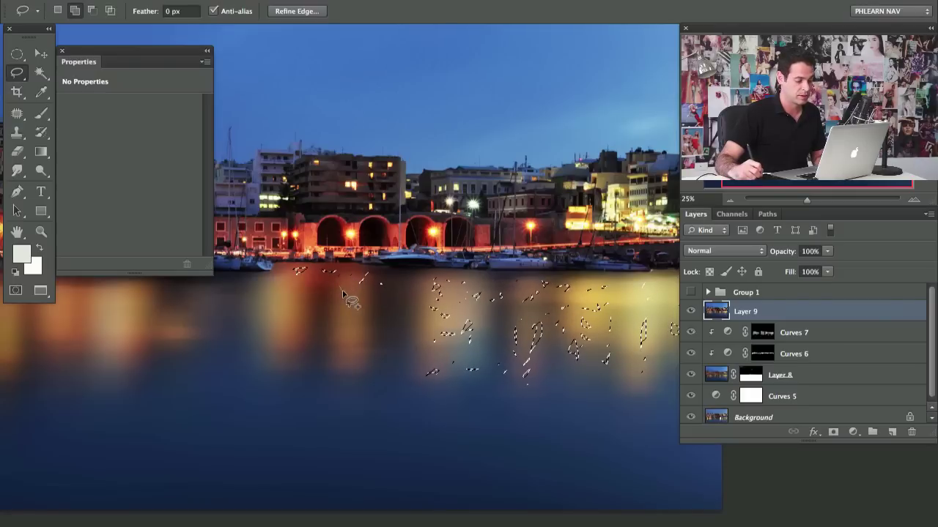
mouse_move(362, 322)
left_mouse_down()
mouse_move(369, 383)
mouse_move(370, 338)
left_mouse_up()
mouse_move(276, 279)
left_mouse_down()
mouse_move(271, 310)
mouse_move(289, 326)
mouse_move(267, 318)
mouse_move(263, 344)
mouse_move(301, 333)
mouse_move(302, 317)
mouse_move(265, 370)
mouse_move(303, 378)
mouse_move(360, 348)
mouse_move(268, 376)
mouse_move(500, 394)
left_mouse_up()
mouse_move(430, 309)
left_mouse_down()
mouse_move(458, 305)
mouse_move(411, 335)
mouse_move(430, 357)
mouse_move(398, 351)
mouse_move(369, 362)
left_mouse_up()
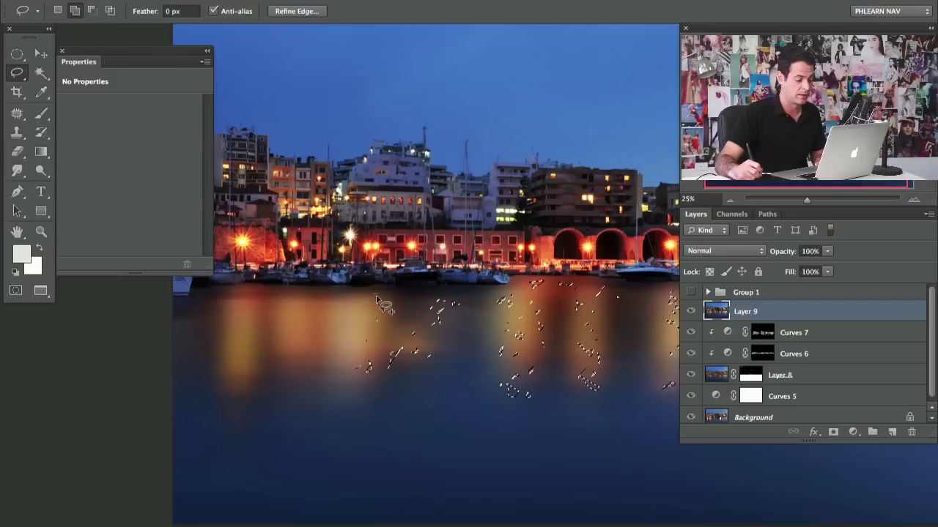
mouse_move(348, 298)
left_mouse_down()
mouse_move(325, 292)
mouse_move(231, 295)
mouse_move(229, 308)
mouse_move(317, 323)
mouse_move(301, 312)
mouse_move(328, 332)
mouse_move(348, 319)
mouse_move(353, 334)
mouse_move(329, 349)
mouse_move(308, 331)
mouse_move(260, 336)
mouse_move(248, 325)
mouse_move(232, 359)
mouse_move(248, 370)
mouse_move(226, 378)
mouse_move(274, 349)
mouse_move(320, 366)
left_mouse_up()
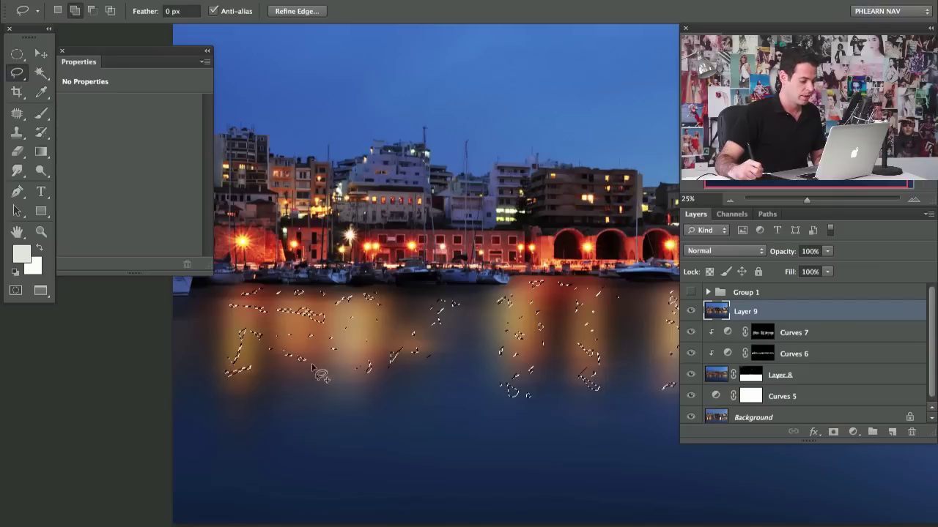
mouse_move(346, 396)
left_mouse_down()
mouse_move(223, 373)
mouse_move(204, 321)
mouse_move(192, 320)
mouse_move(222, 343)
left_mouse_up()
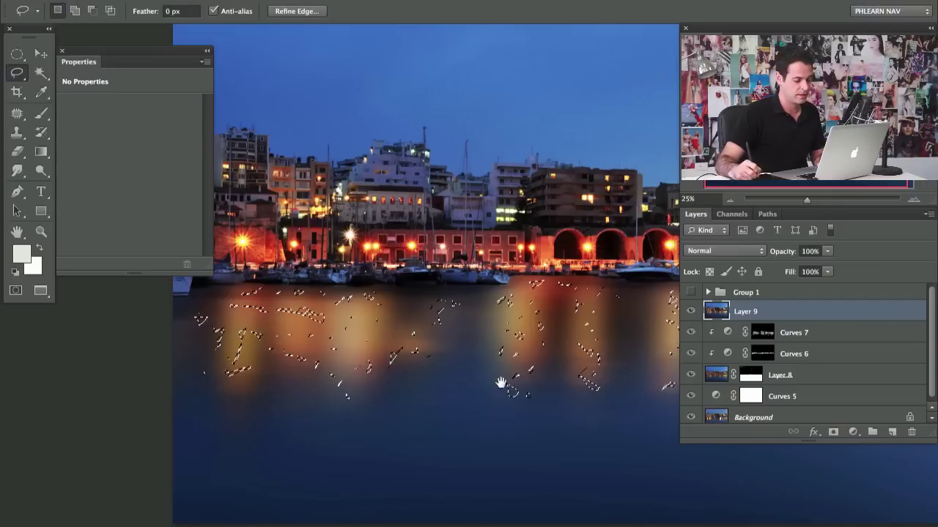
- Add further patches over the yellow reflections at the harbour's right end and copy the selected fragments to a new layer
left_click_drag(498, 374, 314, 365)
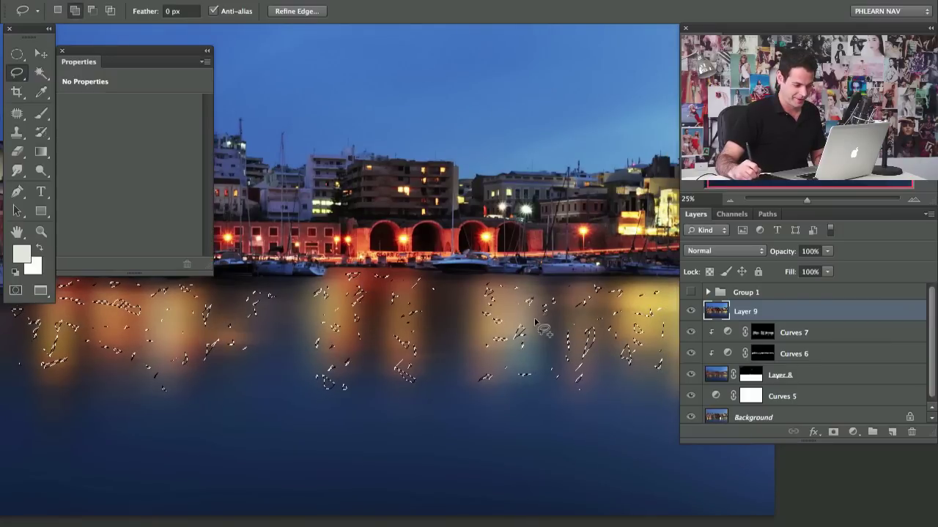
scroll(545, 330, "right", 10)
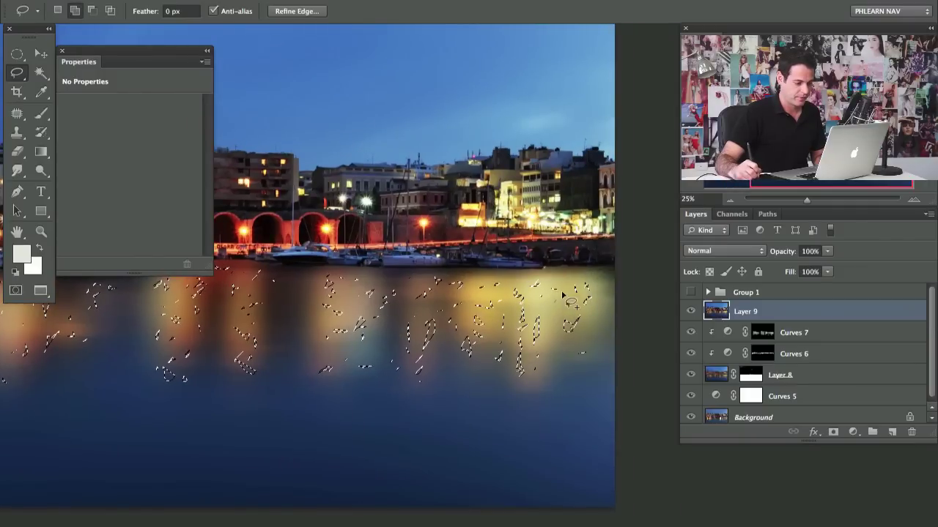
scroll(606, 356, "left", 5)
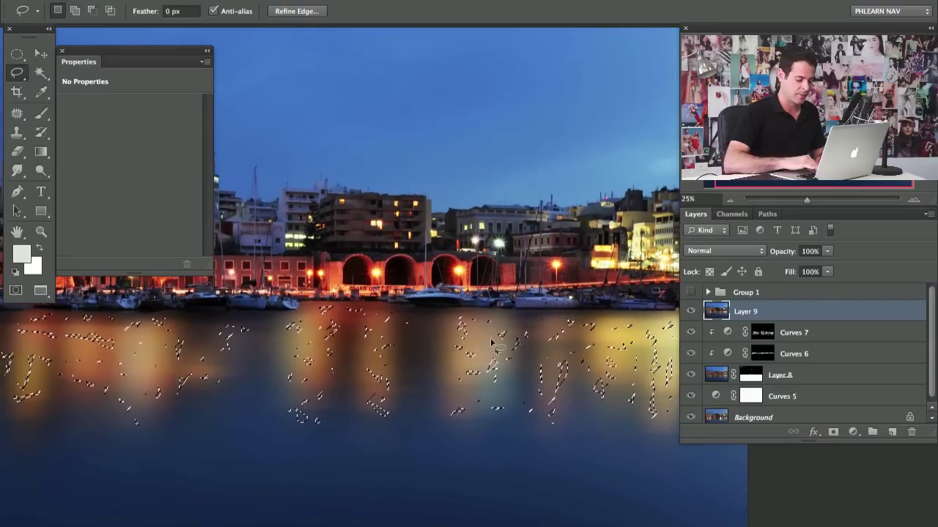
key("ctrl+j")
- Move the copied reflection fragments up over the sky to inspect their shapes closely, and undo the move
key("v")
mouse_move(479, 366)
left_mouse_down()
mouse_move(484, 171)
mouse_move(469, 118)
mouse_move(472, 137)
mouse_move(351, 150)
left_mouse_up()
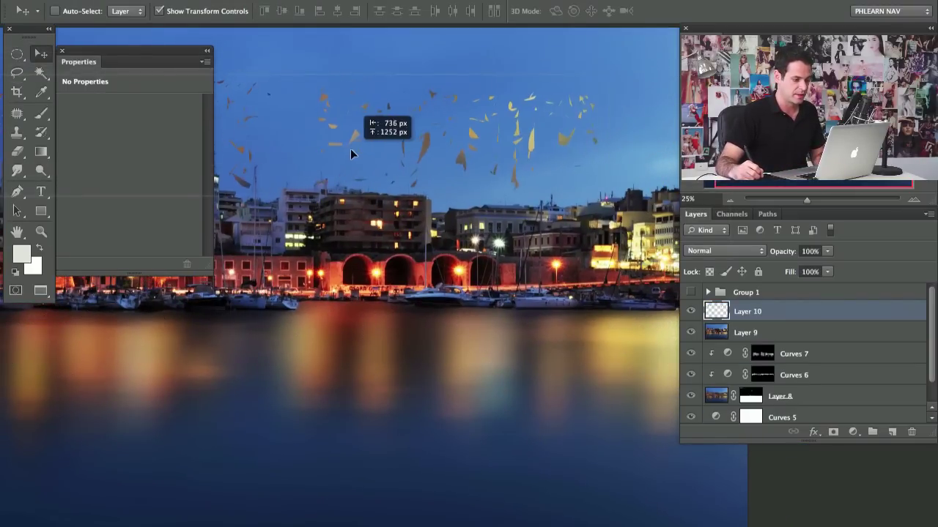
key("ctrl+plus")
left_click_drag(457, 77, 554, 258)
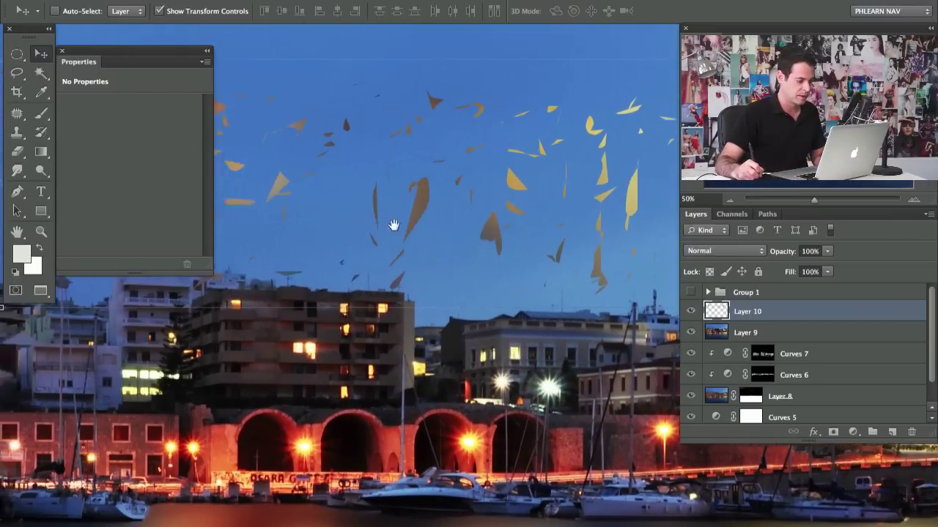
left_click_drag(336, 227, 557, 217)
left_click_drag(335, 209, 508, 191)
key("super+z")
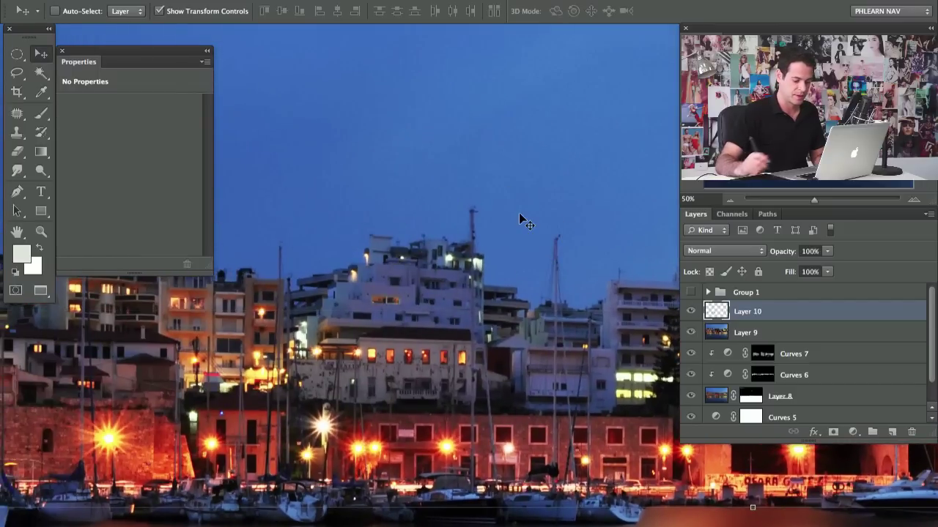
- Delete the merged copy of the image beneath the fragments layer
left_click(771, 337)
key("Delete")
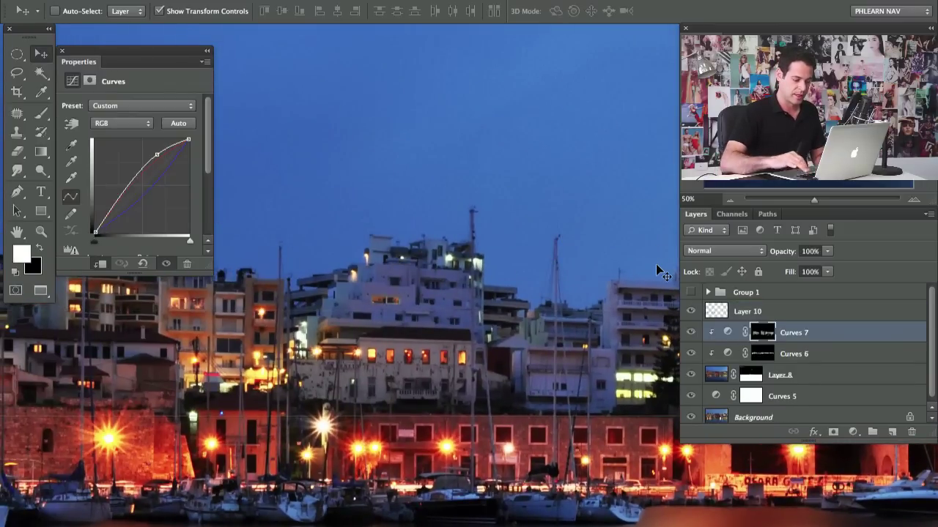
key("ctrl+minus")
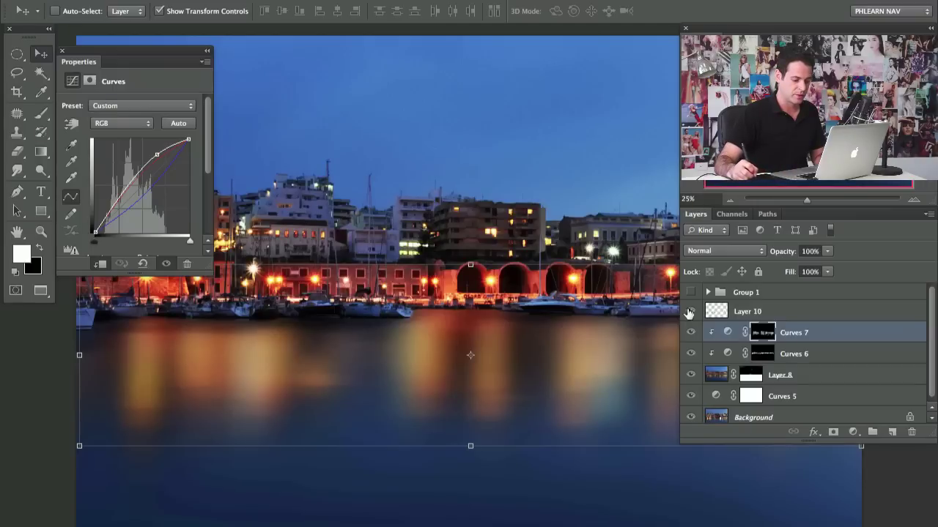
- Shift the fragments layer up over the skyline to check its pieces, and undo the shift
left_click(715, 307)
left_click_drag(501, 337, 519, 159)
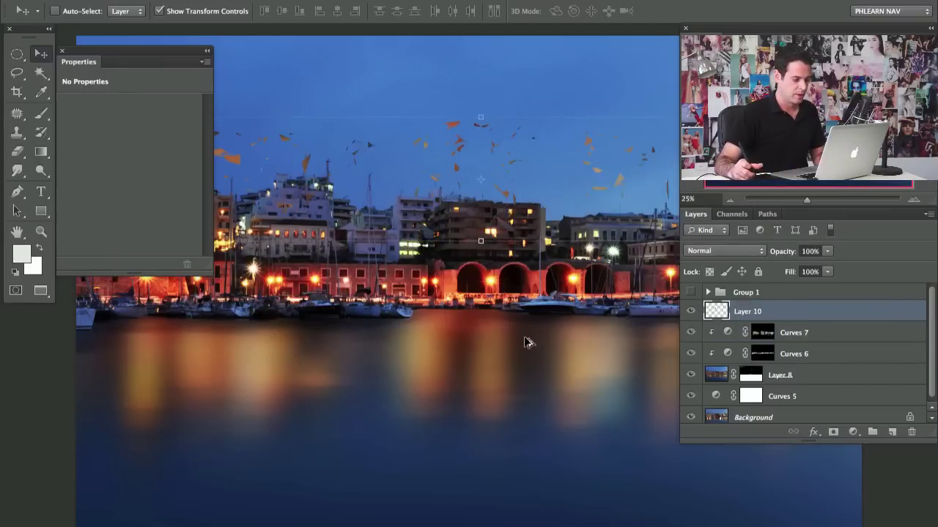
key("ctrl+z")
- Apply a Motion Blur at a 0° angle with an increased distance to the reflection fragments layer
left_click(746, 311)
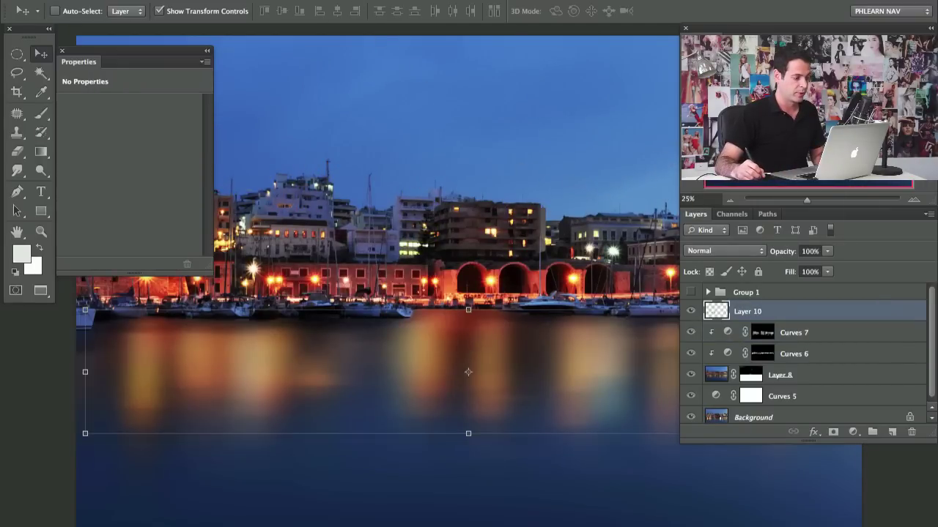
left_click(350, 2)
mouse_move(416, 165)
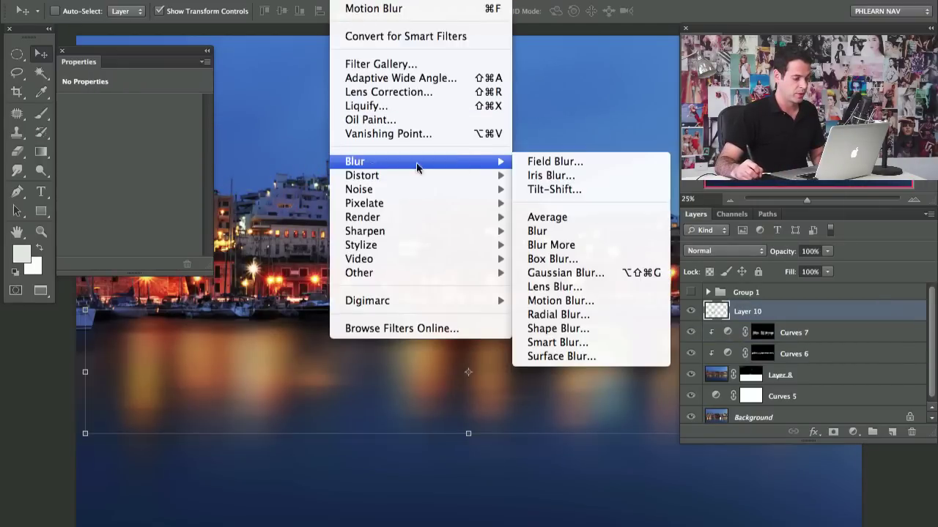
left_click(560, 300)
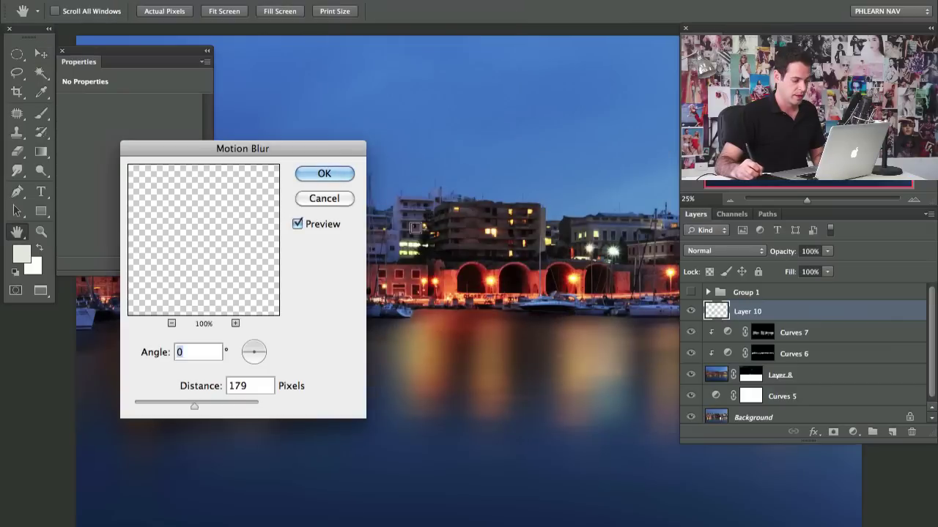
left_click_drag(196, 405, 228, 412)
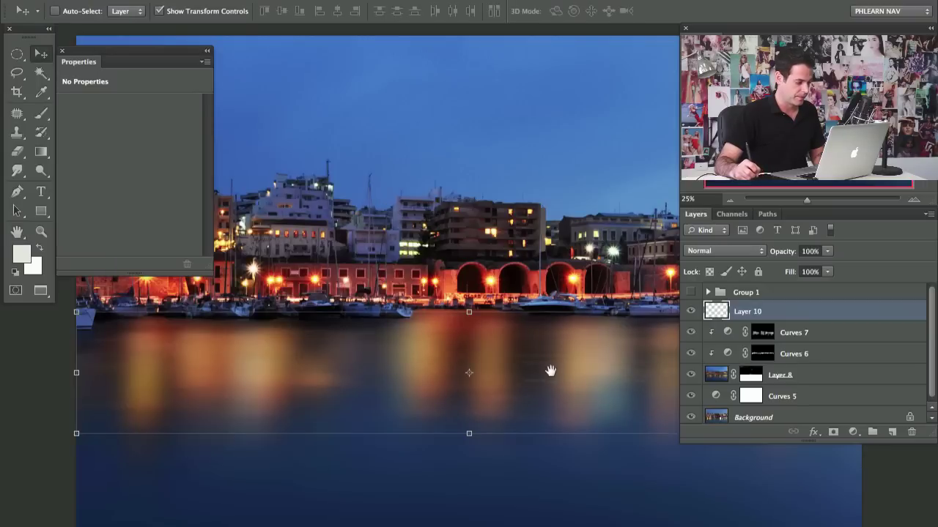
- Toggle the blurred fragments layer's visibility to compare the water with and without the extra streaks
left_click_drag(555, 373, 393, 307)
left_click(690, 311)
left_click(690, 312)
left_click(690, 311)
left_click(690, 312)
left_click(690, 311)
left_click(690, 312)
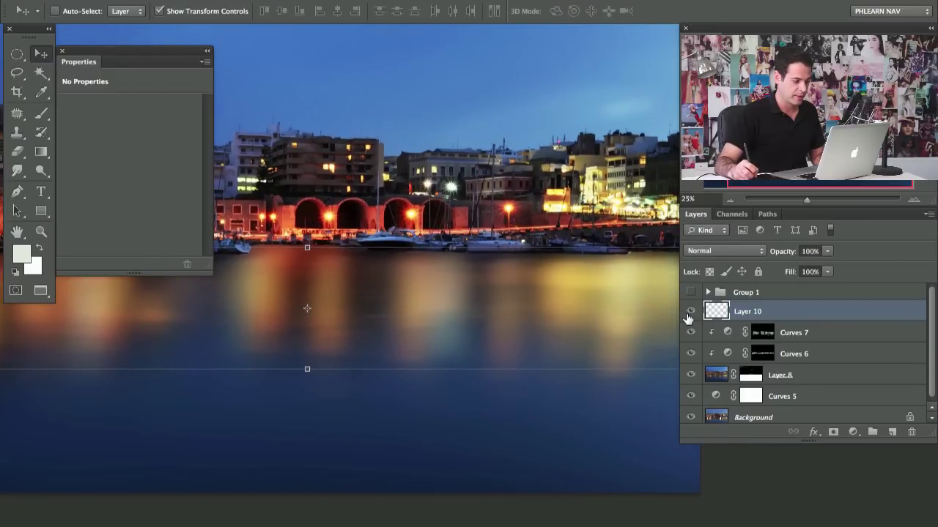
- Lower the blurred fragments layer's opacity to 66% and check its effect across the water
left_click_drag(380, 378, 601, 395)
left_click_drag(780, 255, 764, 257)
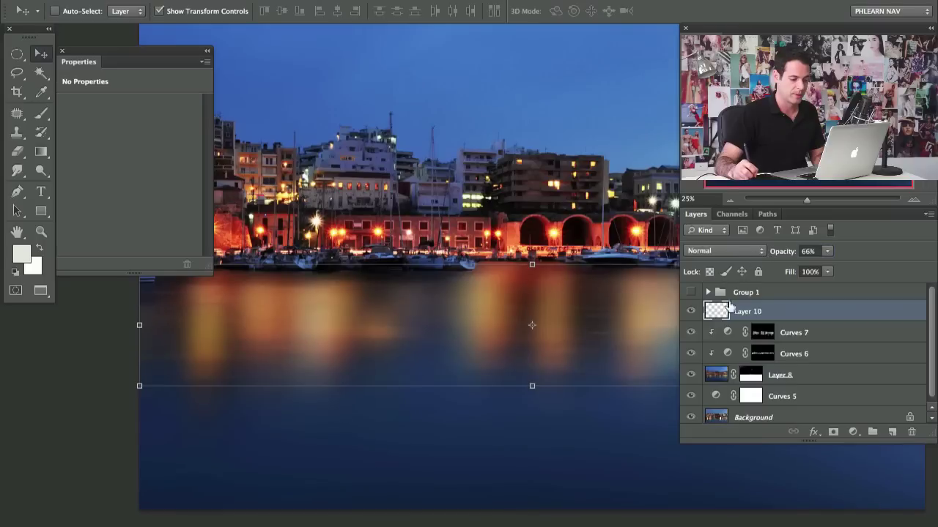
left_click(692, 312)
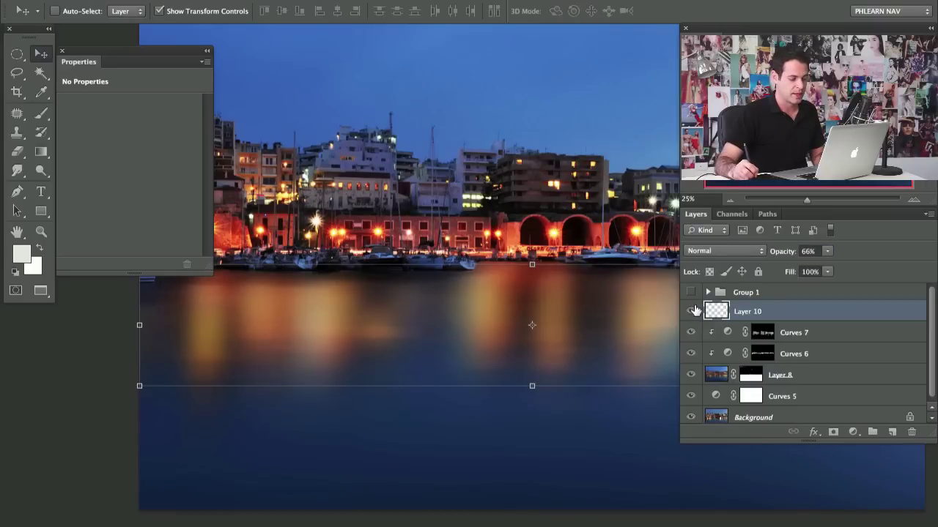
left_click_drag(607, 356, 408, 371)
left_click_drag(578, 359, 585, 381)
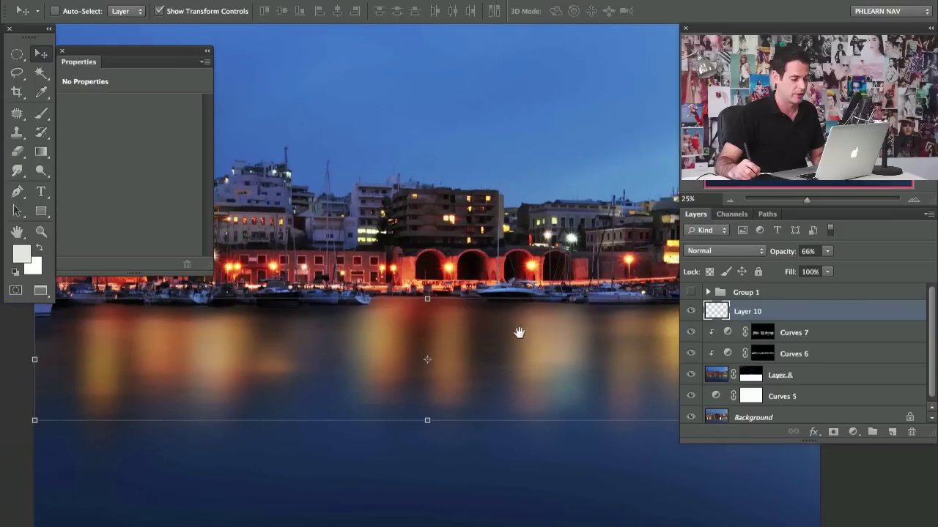
- Group all the water layers from Layer 10 down to Curves 5 above the Background
left_click_drag(490, 294, 522, 349)
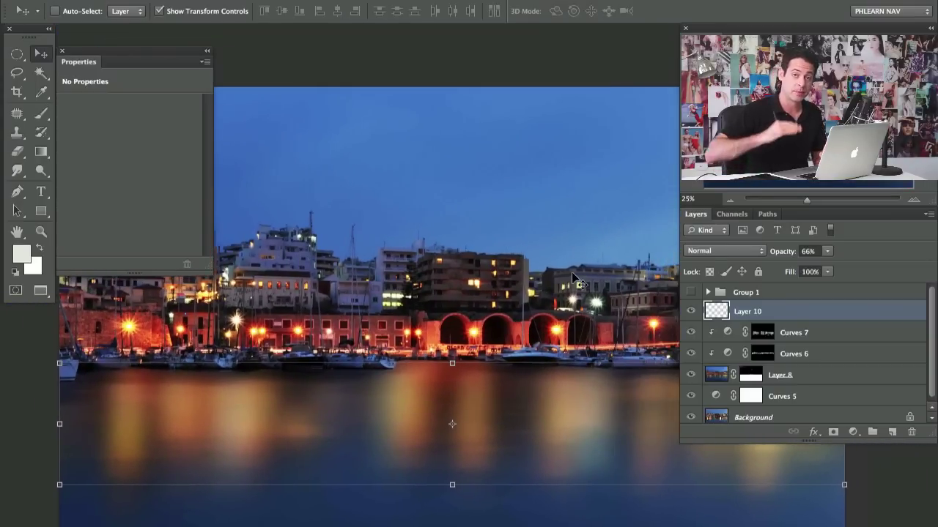
left_click_drag(527, 285, 388, 284)
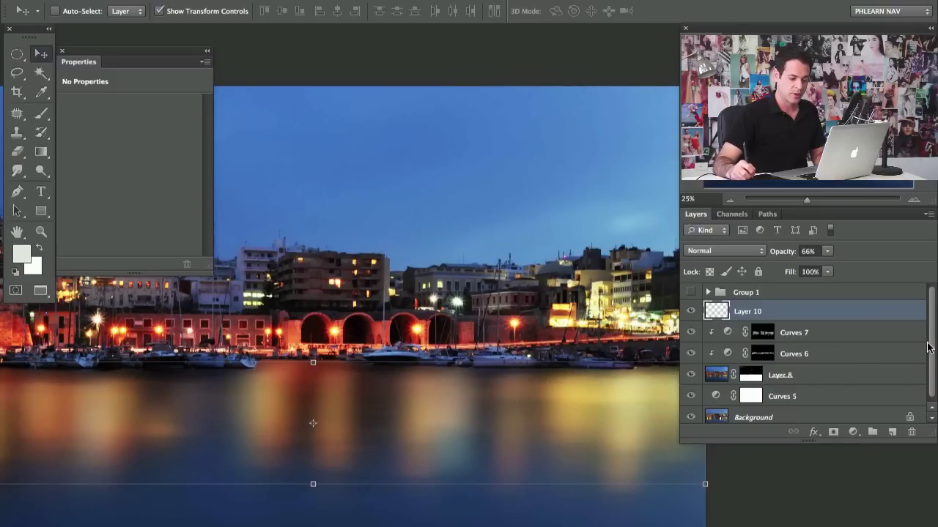
left_click_drag(927, 347, 932, 369)
left_click(865, 398, "shift")
key("super+g")
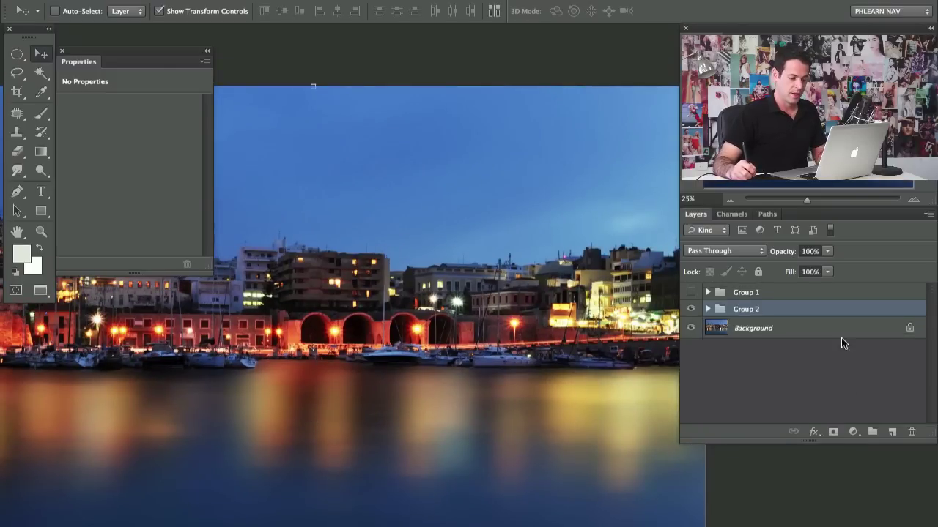
- Add a Curves adjustment layer above Group 2 and raise the midtones of its Blue, Green and Red channels
left_click(854, 433)
left_click(858, 496)
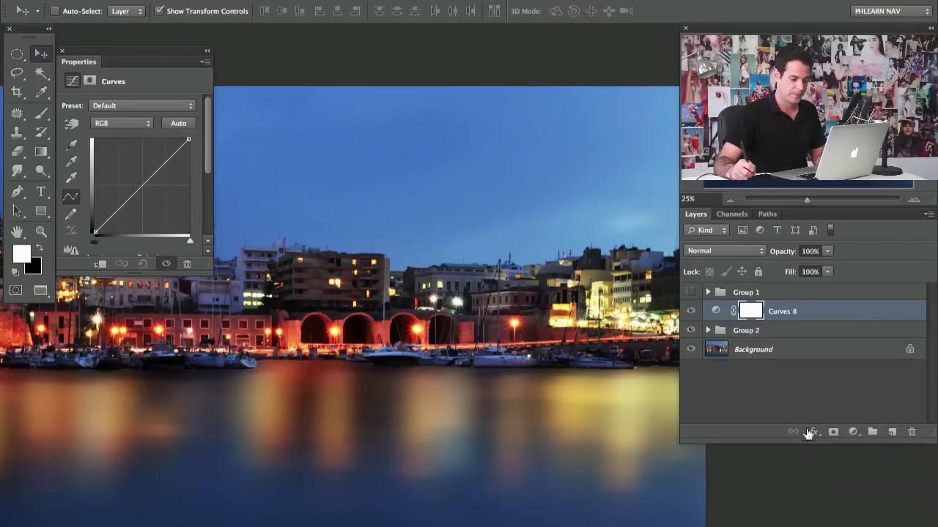
left_click(106, 123)
left_click(104, 150)
left_click_drag(134, 195, 138, 171)
left_click(134, 125)
left_click(117, 111)
left_click(124, 126)
left_click(123, 111)
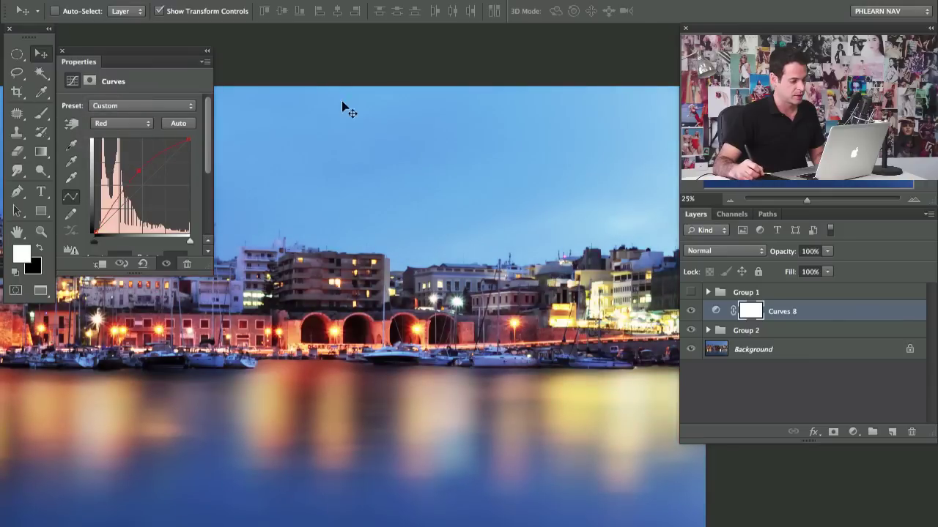
- Invert the Curves 8 mask and brush loose white strokes into the sky above the brightly lit buildings on the photo's right side
left_click_drag(485, 175, 457, 219)
key("b")
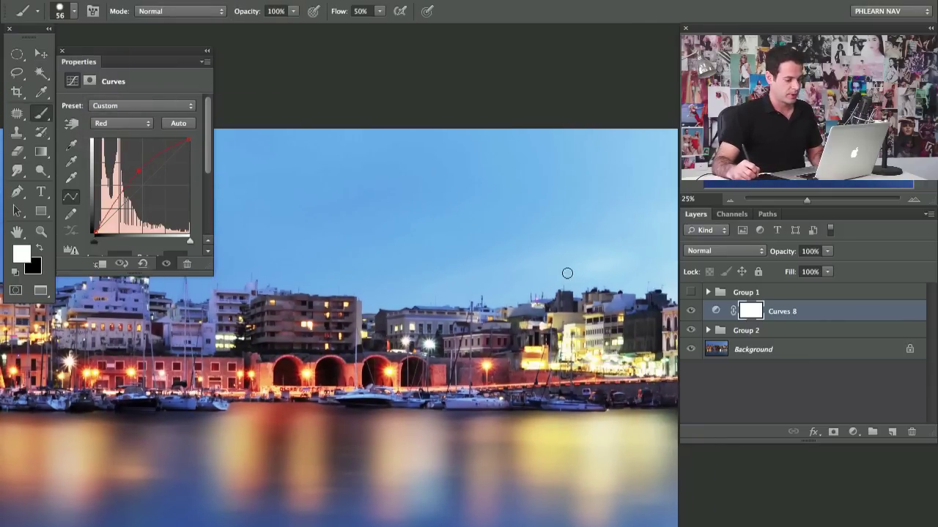
key("ctrl+i")
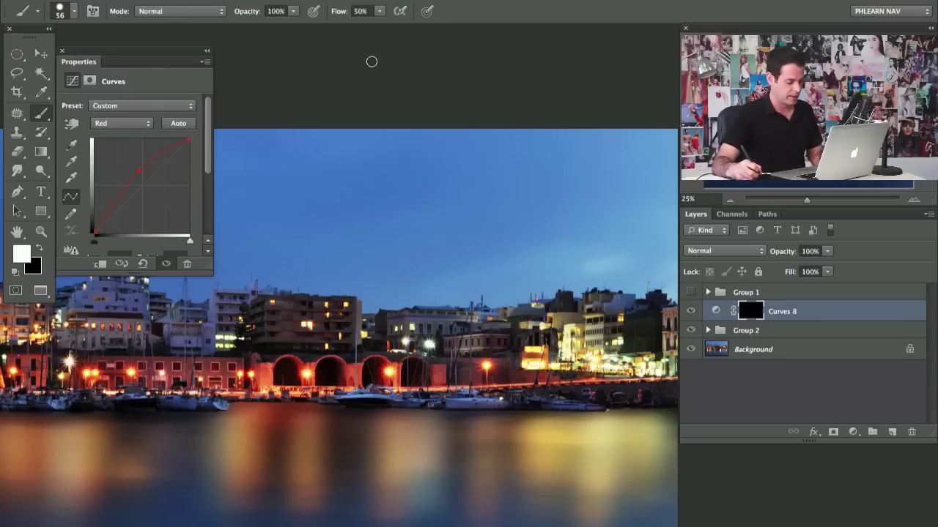
mouse_move(572, 274)
left_mouse_down()
mouse_move(592, 308)
mouse_move(620, 287)
mouse_move(622, 345)
mouse_move(556, 276)
mouse_move(619, 268)
mouse_move(620, 236)
left_mouse_up()
mouse_move(574, 169)
left_mouse_down()
mouse_move(544, 203)
mouse_move(541, 191)
mouse_move(611, 179)
mouse_move(622, 213)
mouse_move(643, 187)
mouse_move(600, 272)
mouse_move(605, 342)
mouse_move(570, 330)
mouse_move(538, 298)
mouse_move(515, 203)
left_mouse_up()
left_click_drag(546, 148, 542, 183)
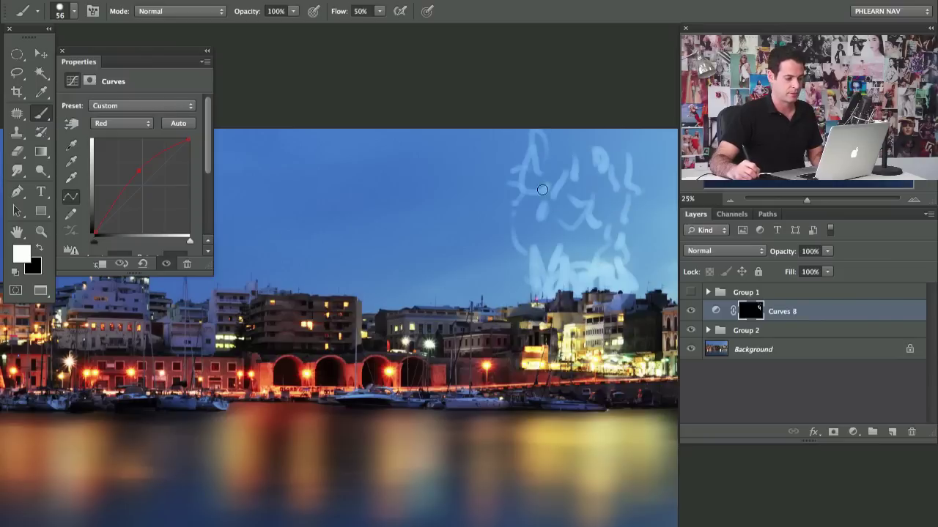
left_click_drag(537, 274, 459, 271)
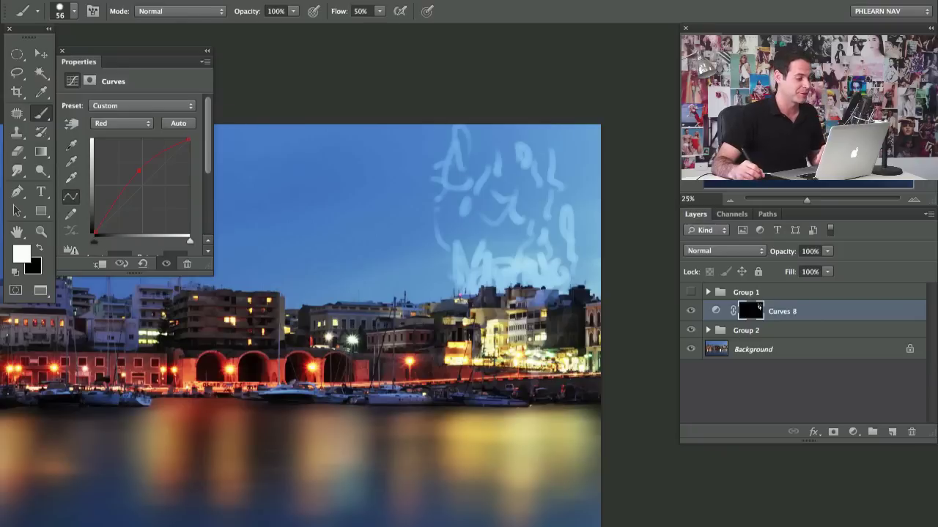
- Apply a Zoom Radial Blur with Amount 41 and Good quality to the mask, centred at the base and right of middle
left_click(349, 2)
mouse_move(371, 162)
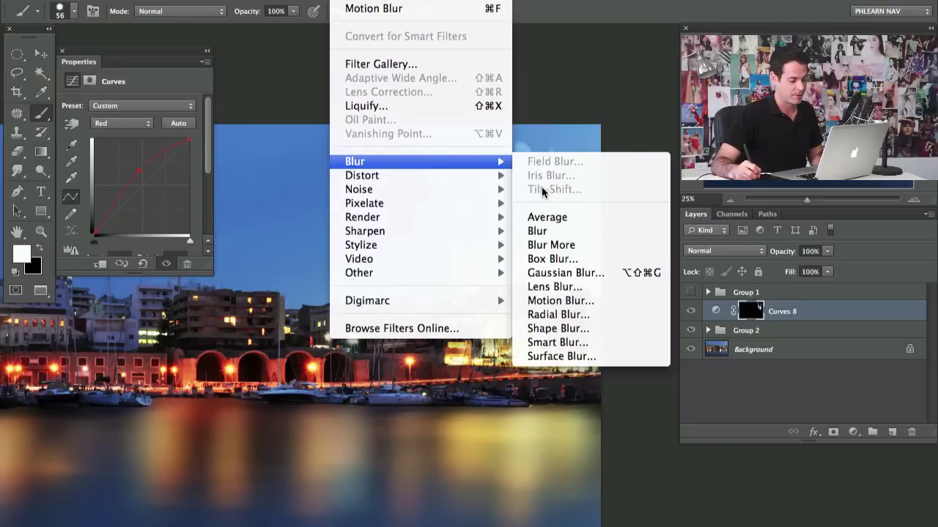
left_click(560, 314)
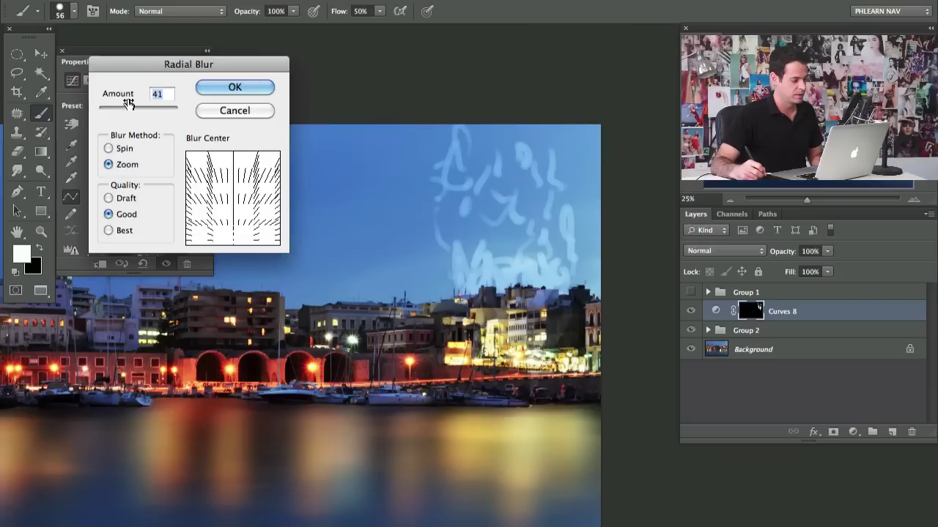
left_click_drag(240, 243, 257, 247)
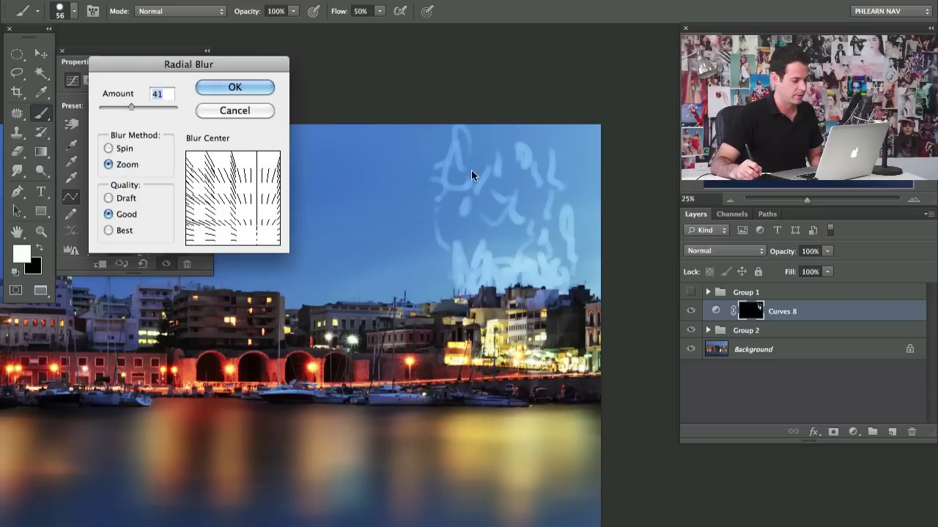
left_click(273, 90)
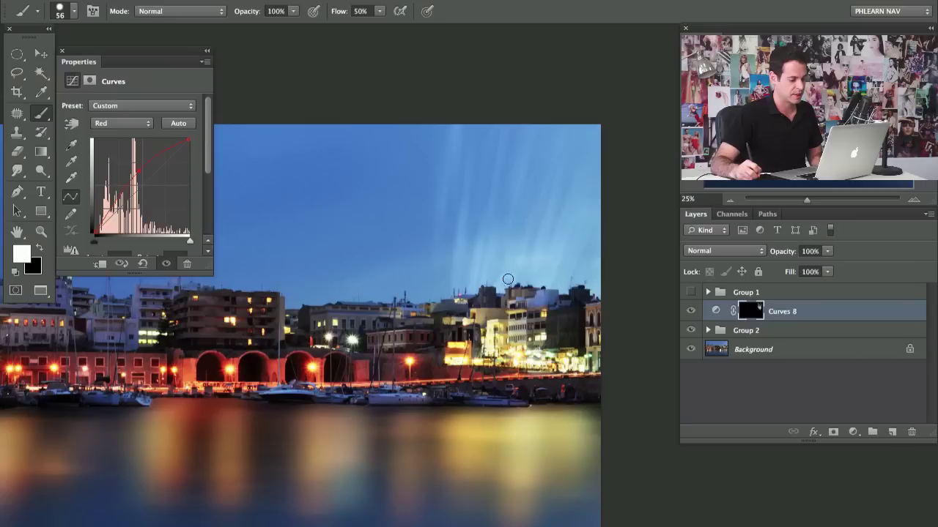
- Brush more white strokes just above the bright rooftops and reapply the Radial Blur at Amount 41, its centre moved slightly further right
mouse_move(530, 285)
left_mouse_down()
mouse_move(513, 253)
mouse_move(496, 250)
mouse_move(471, 277)
mouse_move(455, 244)
mouse_move(505, 228)
mouse_move(532, 252)
mouse_move(533, 229)
mouse_move(498, 190)
mouse_move(545, 228)
left_mouse_up()
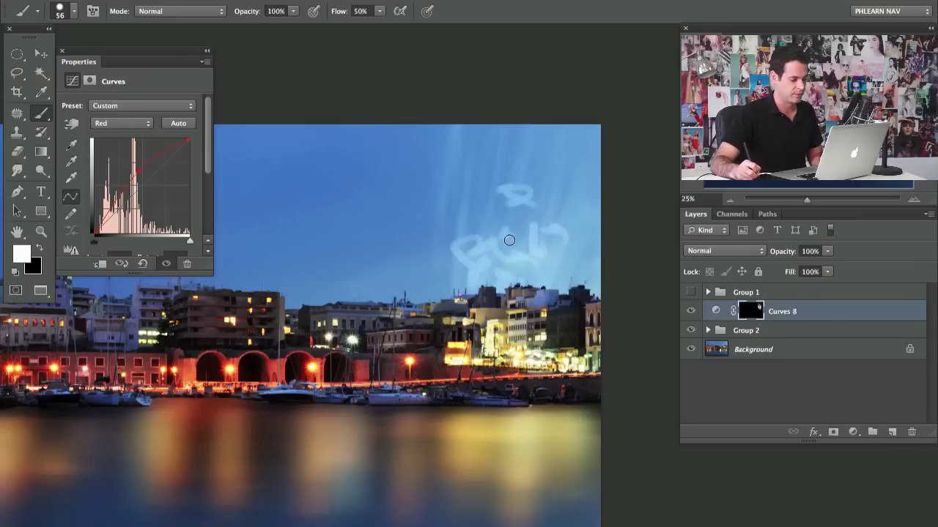
left_click(348, 9)
mouse_move(370, 163)
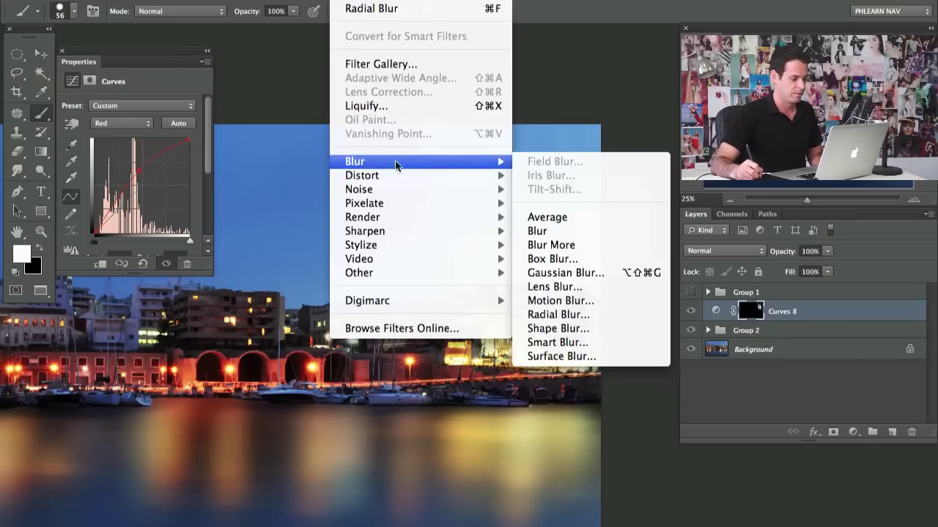
left_click(561, 315)
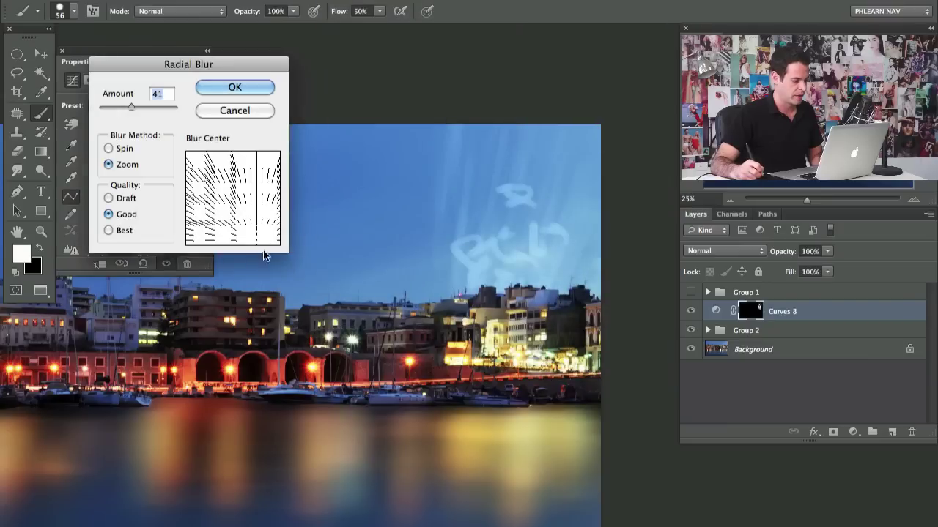
left_click_drag(258, 247, 266, 249)
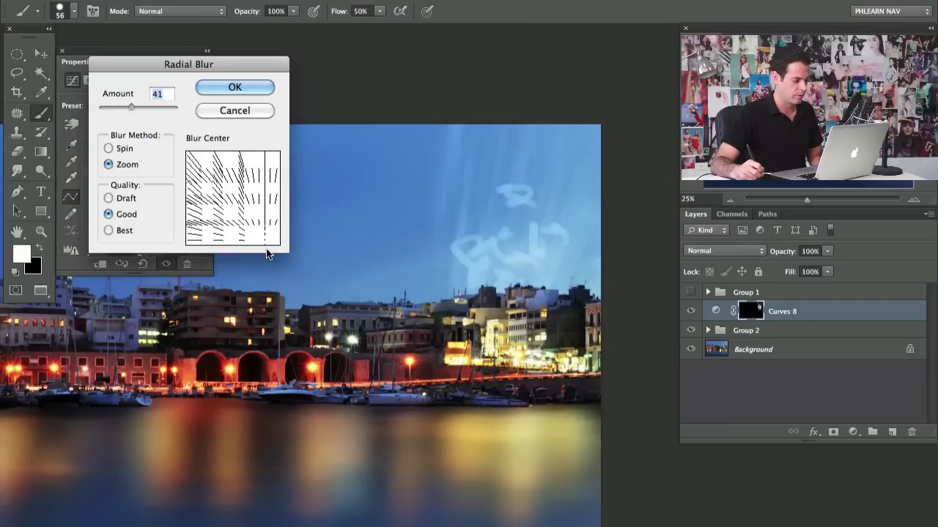
left_click(246, 87)
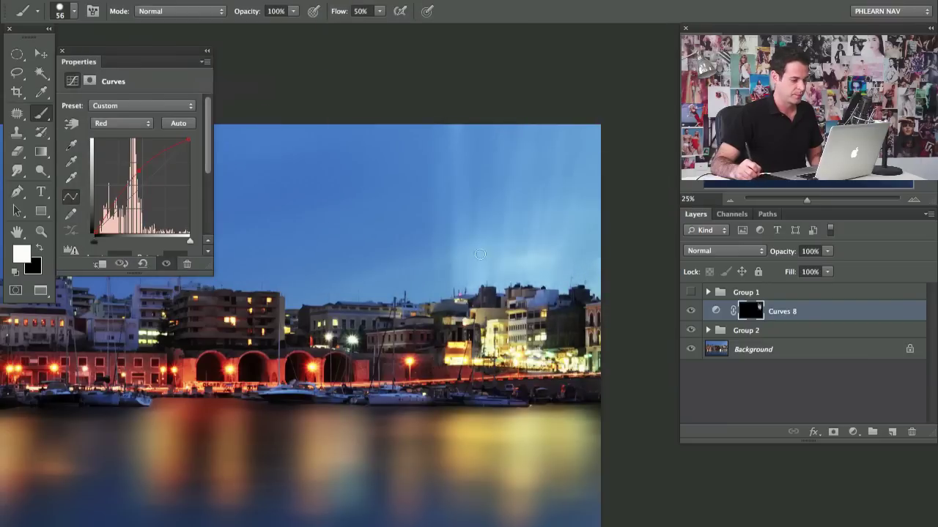
- Vary the light rays by brushing white and black strokes on the Curves 8 mask, and repeat the Radial Blur
left_click_drag(503, 277, 537, 261)
key("x")
left_click_drag(498, 193, 504, 229)
mouse_move(475, 239)
left_mouse_down()
mouse_move(458, 264)
mouse_move(480, 230)
left_mouse_up()
left_click_drag(531, 244, 550, 238)
left_click_drag(537, 276, 547, 284)
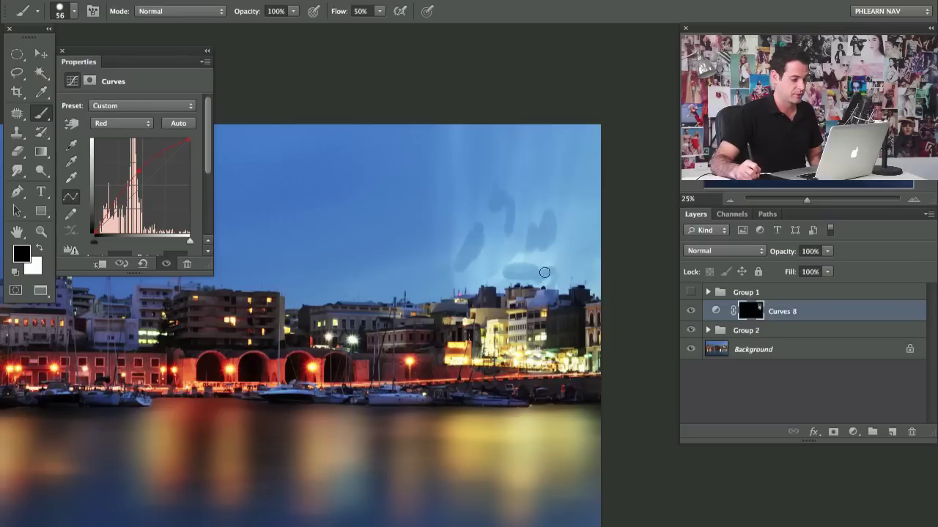
left_click_drag(525, 207, 525, 201)
mouse_move(479, 240)
left_mouse_down()
mouse_move(513, 270)
mouse_move(491, 293)
left_mouse_up()
key("x")
mouse_move(498, 253)
left_mouse_down()
mouse_move(517, 299)
mouse_move(539, 271)
mouse_move(564, 269)
mouse_move(507, 291)
left_mouse_up()
key("super+f")
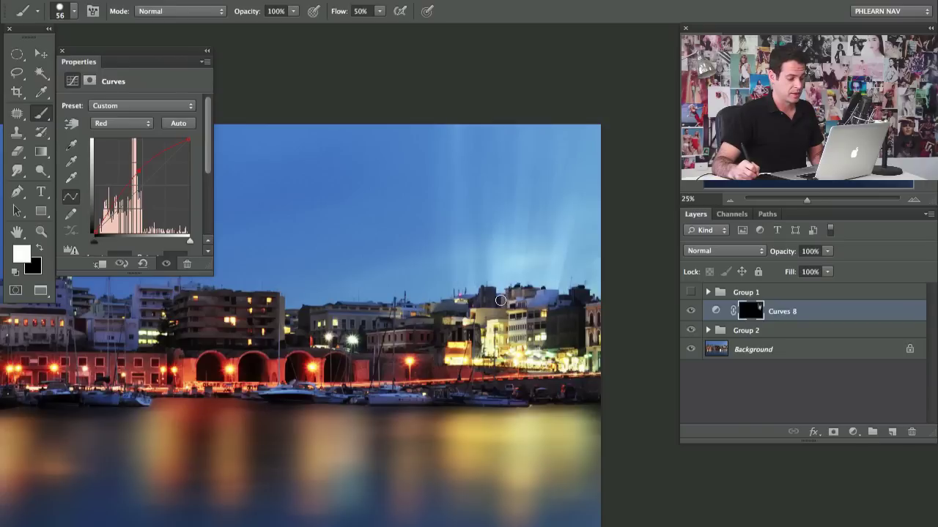
- Widen the rays with white strokes on both sides, break them up with black strokes, and reblur the mask with Radial Blur
left_click_drag(575, 289, 597, 236)
mouse_move(435, 277)
left_mouse_down()
mouse_move(437, 235)
mouse_move(407, 160)
mouse_move(413, 201)
mouse_move(449, 247)
mouse_move(436, 269)
left_mouse_up()
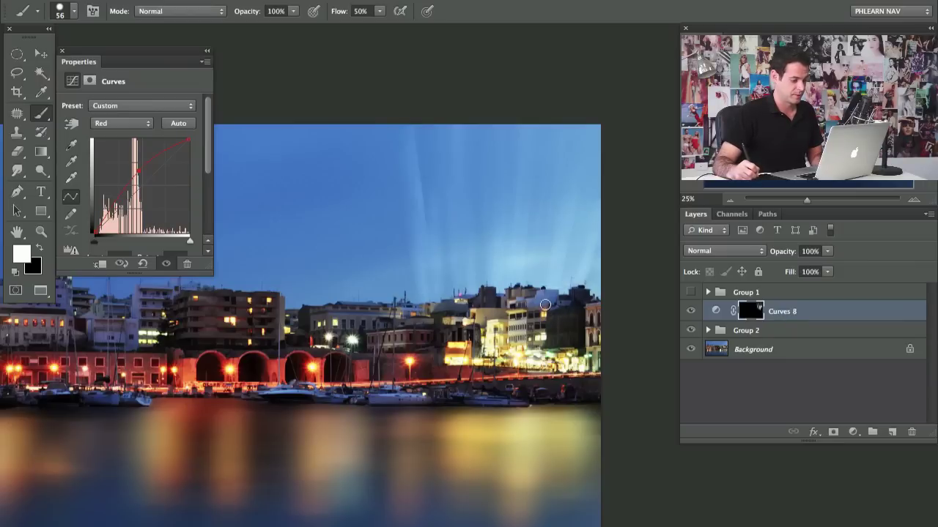
mouse_move(540, 282)
left_mouse_down()
mouse_move(548, 190)
mouse_move(521, 265)
left_mouse_up()
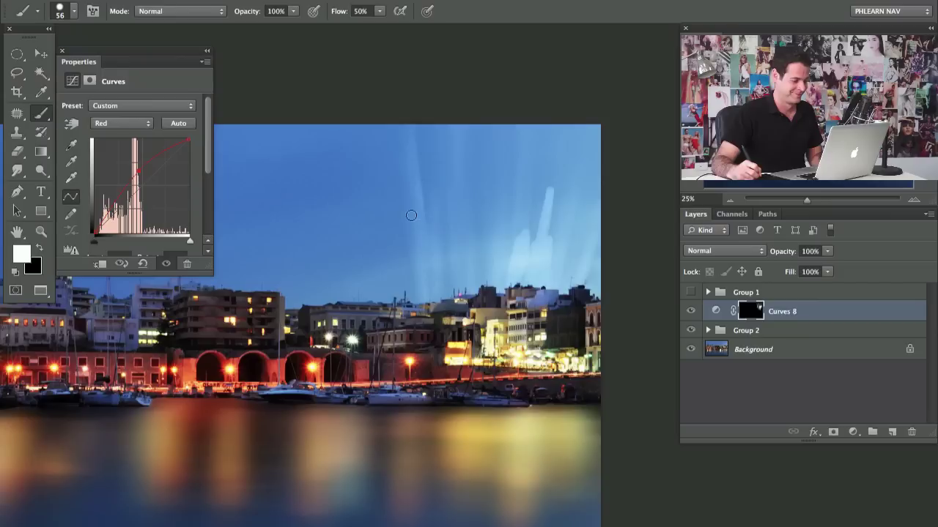
key("x")
left_click_drag(420, 274, 423, 324)
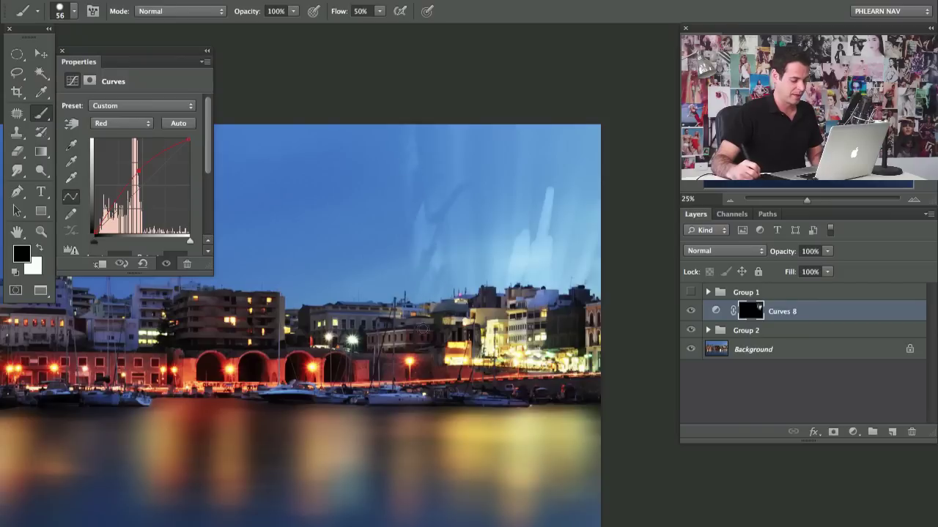
left_click_drag(422, 212, 423, 256)
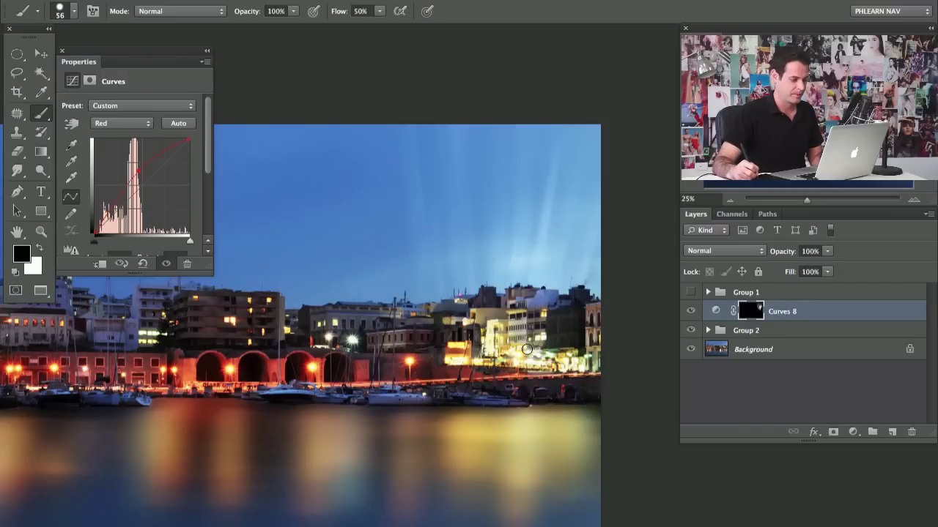
- Toggle the Curves 8 layer's visibility to compare the sky with and without the light rays
left_click(690, 313)
left_click(690, 313)
left_click(692, 315)
left_click(691, 315)
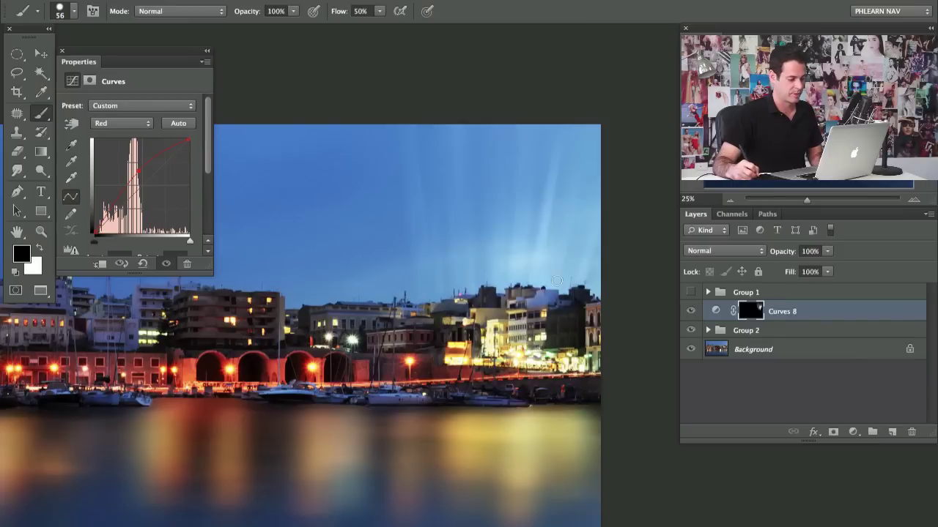
- Add another Curves adjustment layer above Curves 8 and raise the midtones of its Red, Green and Blue channels
scroll(281, 345, "left", 10)
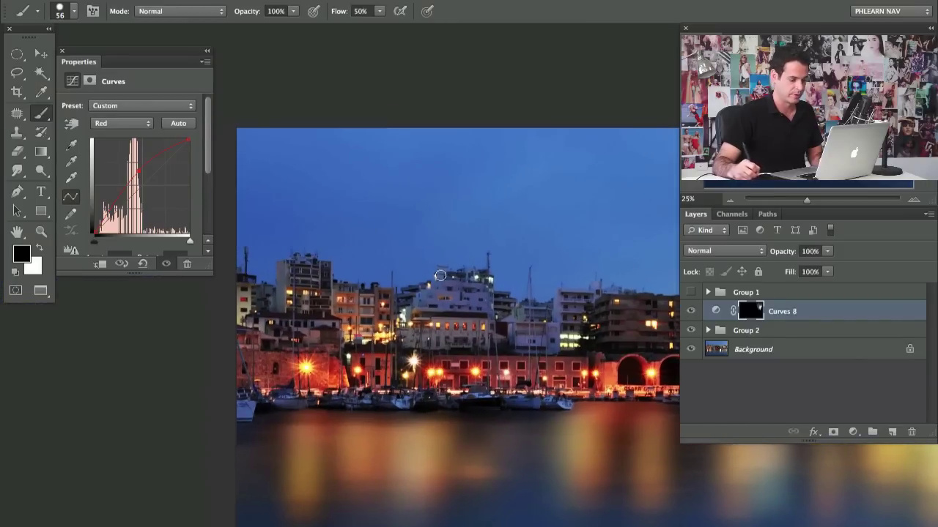
left_click(854, 434)
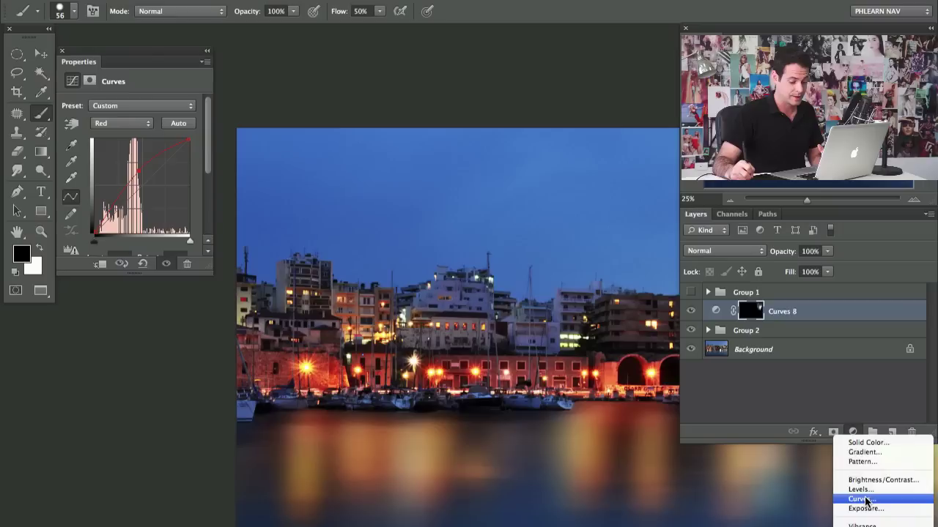
left_click(842, 498)
left_click(121, 124)
left_click(110, 132)
left_click_drag(128, 200, 136, 159)
left_click(121, 123)
left_click(108, 132)
left_click(121, 123)
left_click(104, 131)
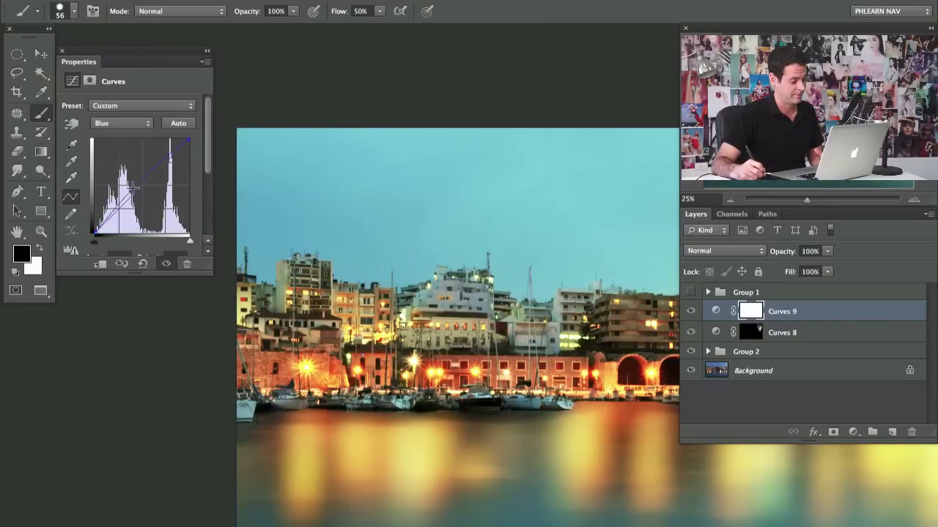
- Invert the Curves 9 mask and brush loose white strokes over the buildings and sky on the photo's left side
key("super+i")
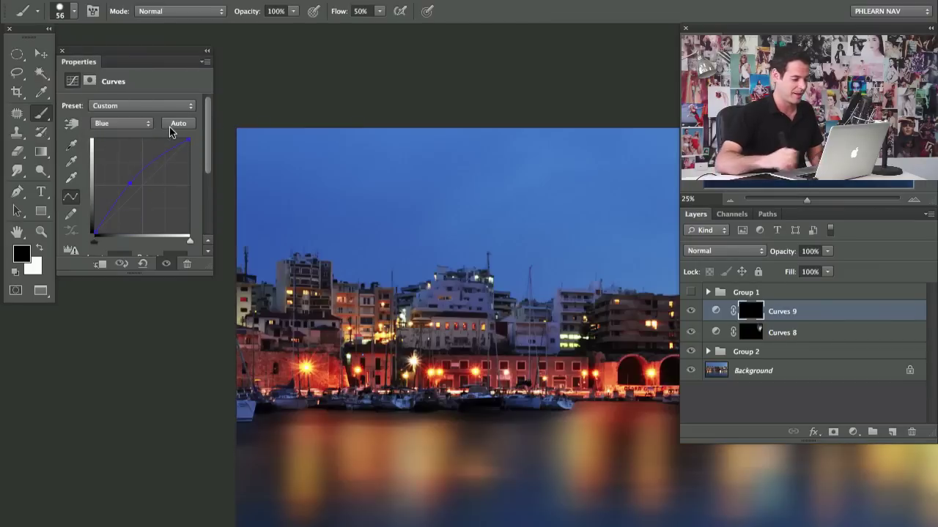
key("x")
mouse_move(366, 304)
left_mouse_down()
mouse_move(355, 288)
mouse_move(382, 323)
mouse_move(364, 339)
mouse_move(403, 330)
left_mouse_up()
mouse_move(398, 277)
left_mouse_down()
mouse_move(351, 214)
mouse_move(359, 285)
mouse_move(340, 252)
mouse_move(351, 194)
mouse_move(374, 230)
mouse_move(399, 230)
mouse_move(386, 269)
mouse_move(420, 253)
mouse_move(405, 277)
mouse_move(386, 201)
mouse_move(354, 189)
mouse_move(347, 158)
mouse_move(325, 264)
mouse_move(345, 336)
mouse_move(382, 342)
mouse_move(401, 328)
mouse_move(429, 235)
left_mouse_up()
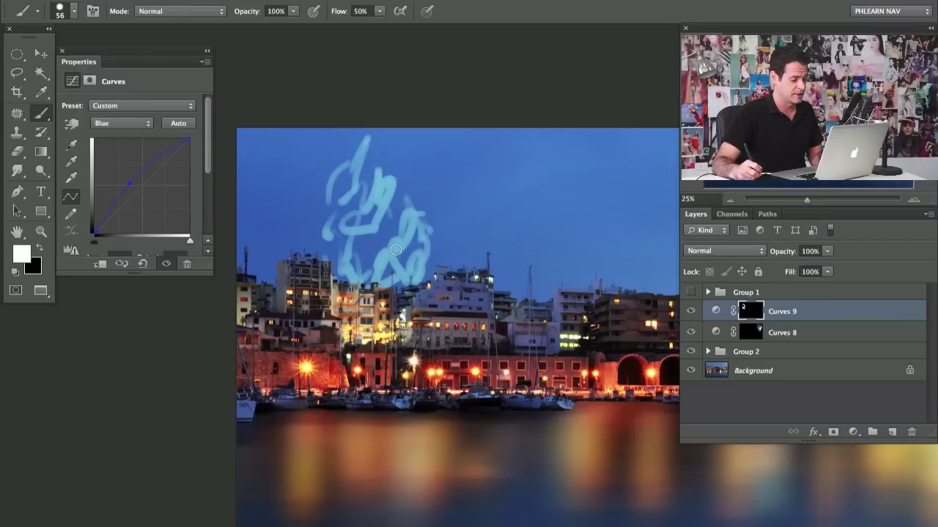
left_click_drag(531, 308, 117, 280)
left_click_drag(339, 313, 685, 296)
mouse_move(320, 255)
left_mouse_down()
mouse_move(300, 288)
mouse_move(299, 245)
mouse_move(257, 304)
mouse_move(264, 238)
mouse_move(258, 262)
mouse_move(241, 227)
left_mouse_up()
left_click_drag(351, 246, 464, 263)
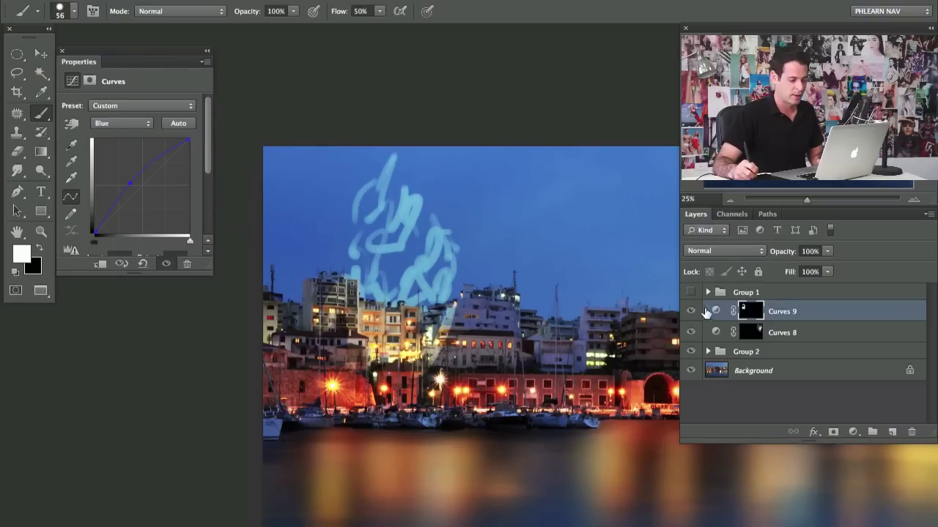
- Apply a Radial Blur to the Curves 9 mask with amount 41, Zoom method and Good quality, centred low on the photo's left side
left_click(715, 311)
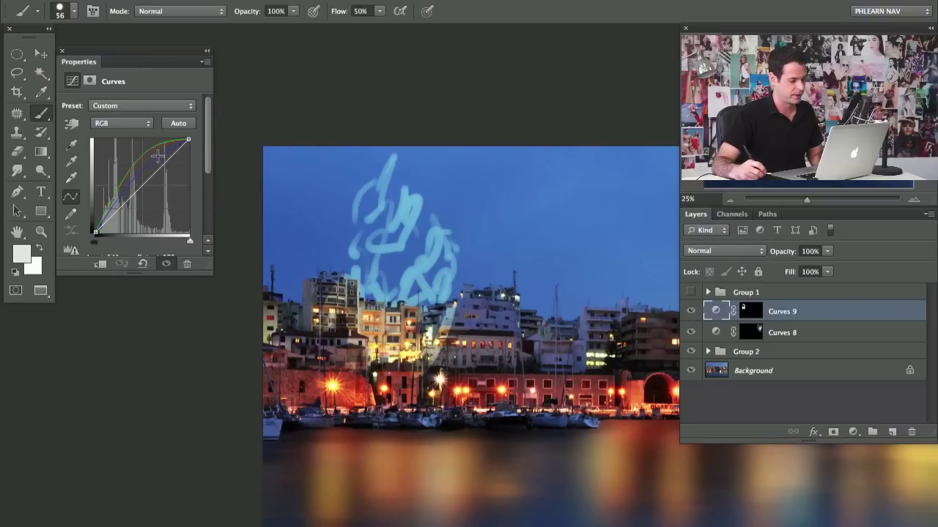
left_click(750, 312)
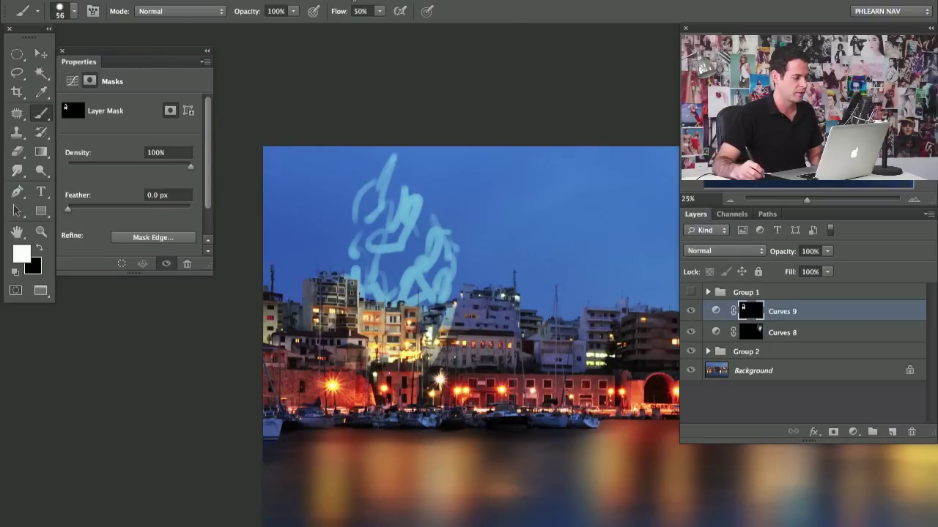
left_click(350, 1)
mouse_move(387, 163)
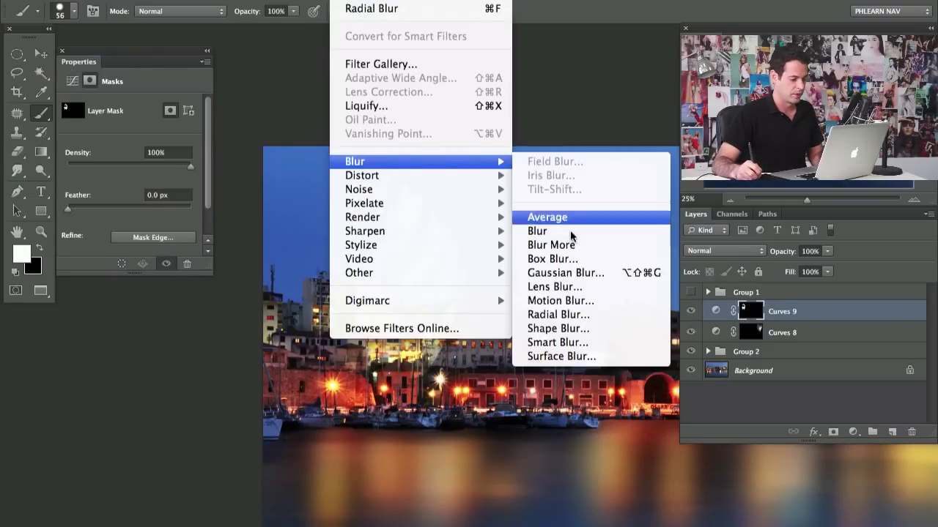
left_click(557, 314)
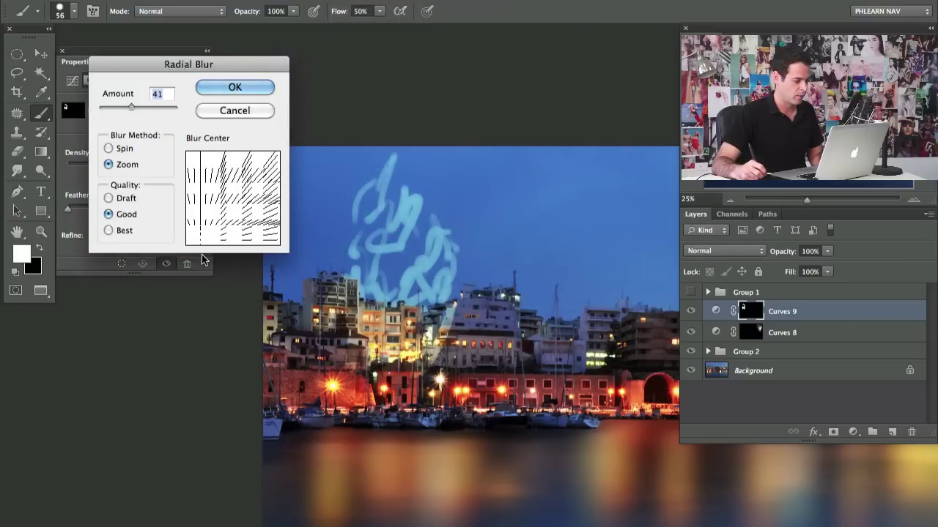
left_click(249, 87)
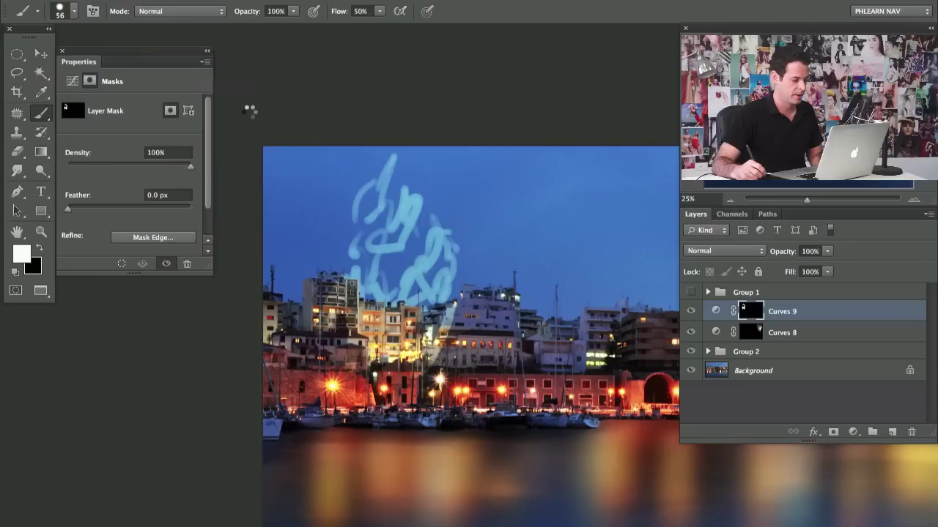
- Build up the left-hand rays on the Curves 9 mask with white and black strokes and reapply the Radial Blur
mouse_move(408, 301)
left_mouse_down()
mouse_move(381, 287)
mouse_move(418, 297)
mouse_move(416, 282)
left_mouse_up()
key("x")
mouse_move(401, 168)
left_mouse_down()
mouse_move(352, 207)
mouse_move(348, 241)
mouse_move(403, 186)
mouse_move(397, 277)
mouse_move(421, 274)
left_mouse_up()
key("x")
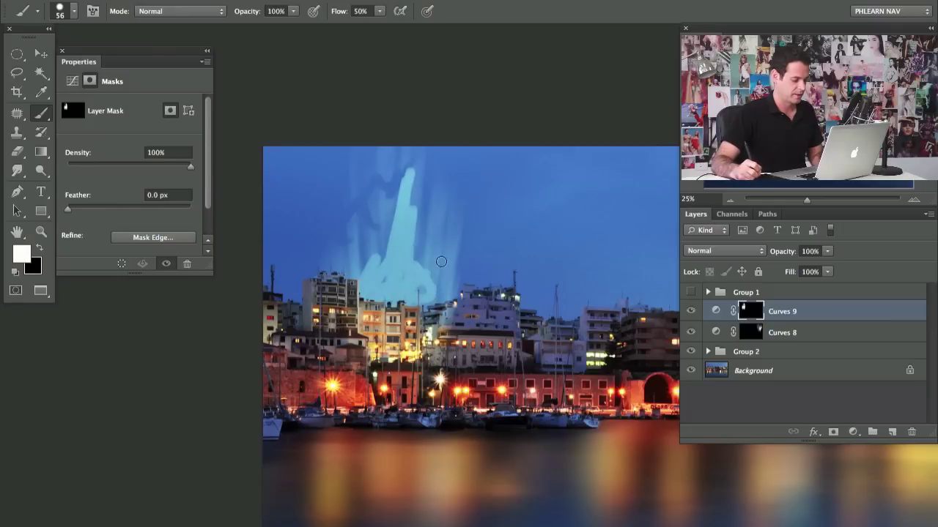
key("ctrl+z")
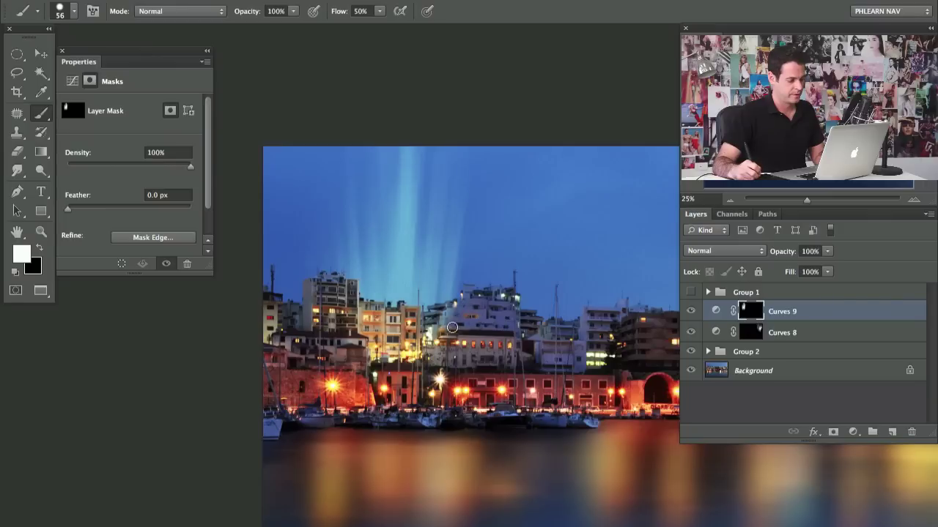
- Toggle the Curves 9 layer's visibility to compare the sky with and without the left-hand rays
left_click_drag(534, 333, 457, 320)
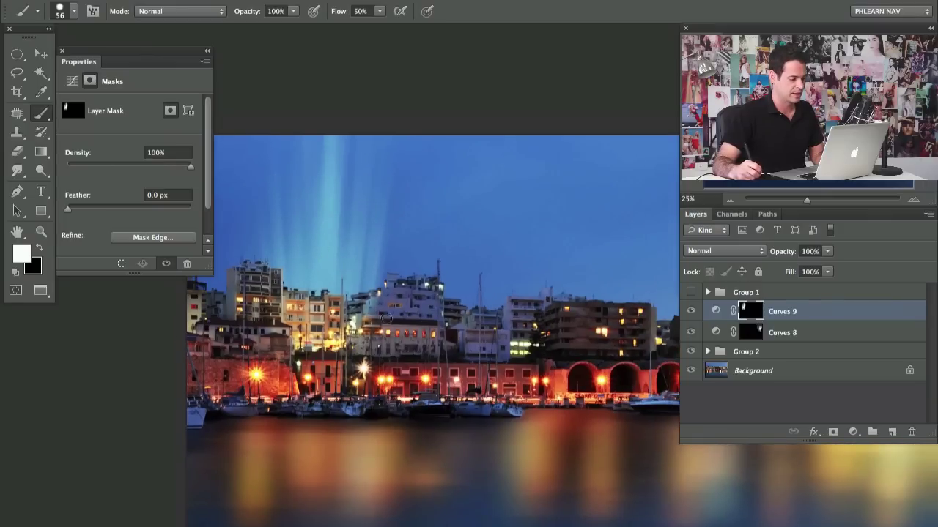
left_click(690, 311)
left_click(690, 312)
- Add a Curves adjustment layer above Curves 9 and raise the midtones of its Red and Blue channels
mouse_move(583, 354)
left_mouse_down()
mouse_move(436, 376)
mouse_move(468, 389)
mouse_move(342, 396)
mouse_move(358, 392)
left_mouse_up()
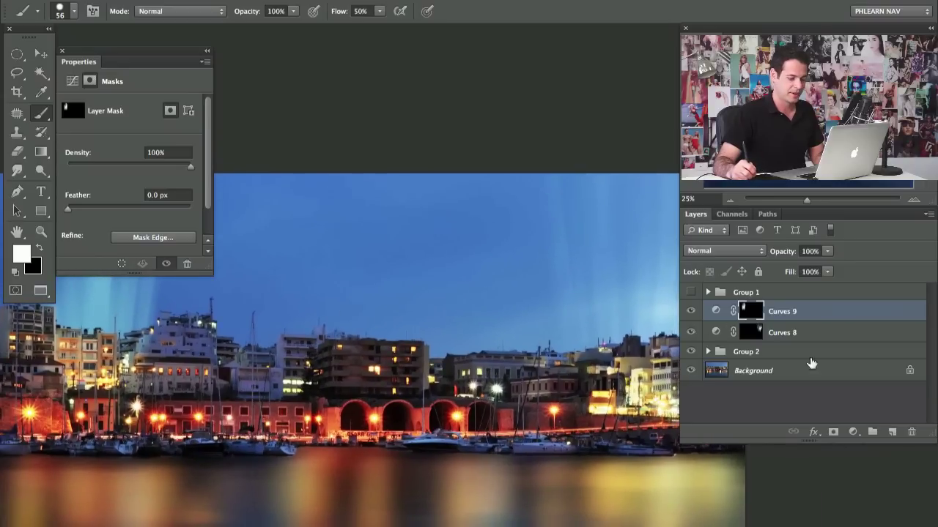
left_click(852, 432)
left_click(859, 498)
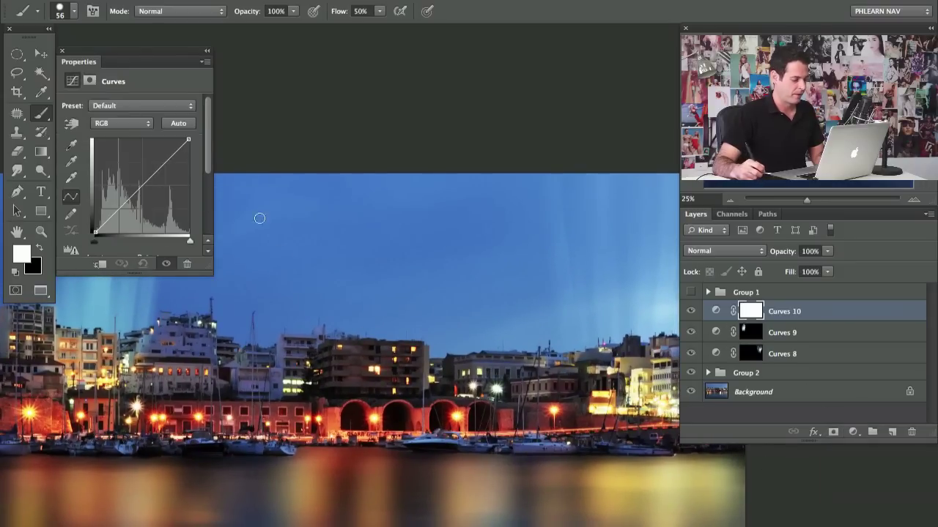
left_click(126, 125)
left_click(103, 132)
left_click_drag(134, 194, 137, 174)
left_click(117, 122)
left_click(104, 141)
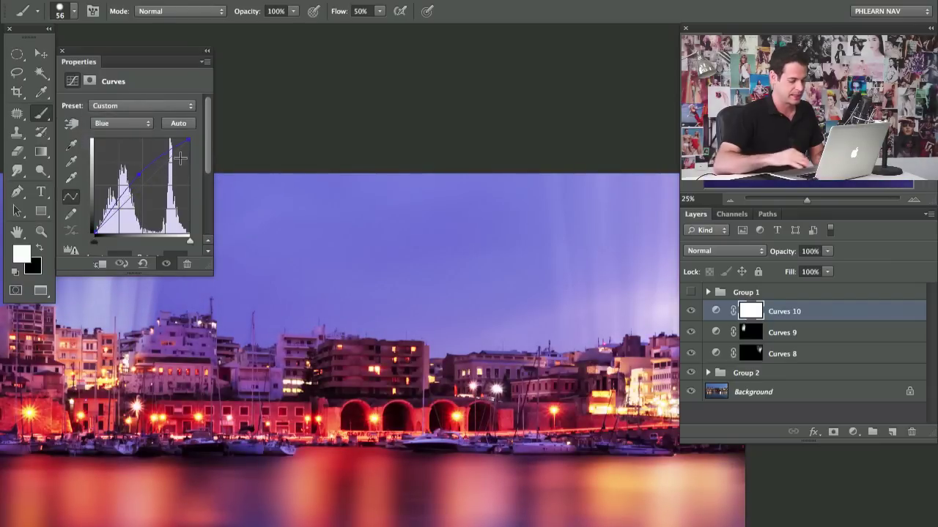
- Invert the Curves 10 mask and brush loose white strokes in the sky above the central buildings with a 40-pixel brush
key("ctrl+i")
mouse_move(312, 336)
left_mouse_down()
mouse_move(385, 376)
mouse_move(460, 357)
mouse_move(431, 334)
mouse_move(379, 318)
mouse_move(303, 324)
mouse_move(255, 359)
mouse_move(341, 277)
left_mouse_up()
right_click(327, 394)
left_click(253, 293)
left_click(372, 262)
mouse_move(406, 282)
left_mouse_down()
mouse_move(389, 280)
mouse_move(418, 250)
left_mouse_up()
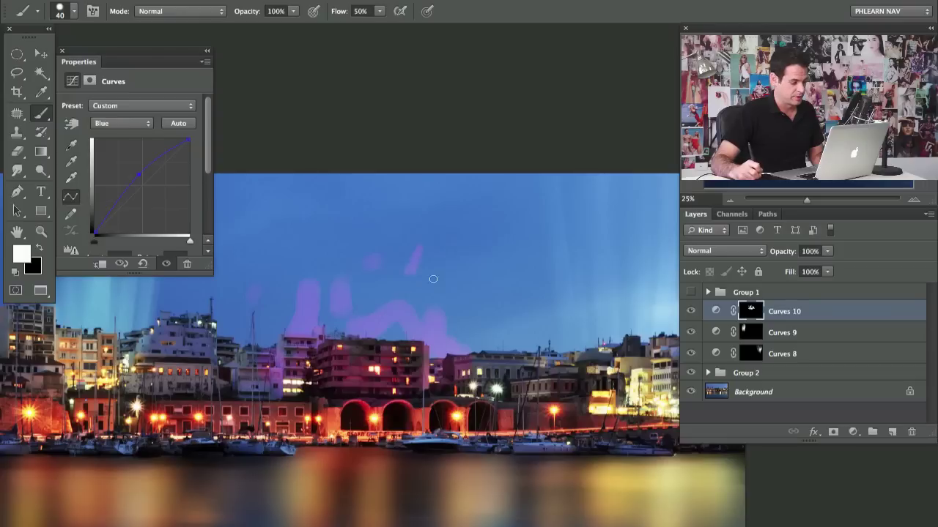
left_click_drag(293, 239, 280, 261)
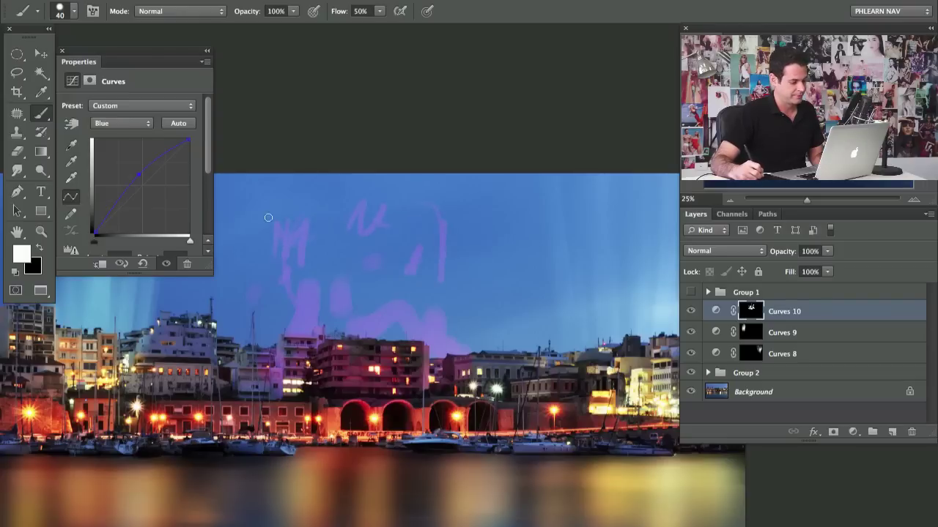
- Raise the midtones of Curves 10's Green channel and extend the white mask strokes over the central sky and rooftops
left_click(122, 122)
left_click(125, 114)
left_click_drag(142, 184, 139, 175)
left_click_drag(371, 305, 447, 342)
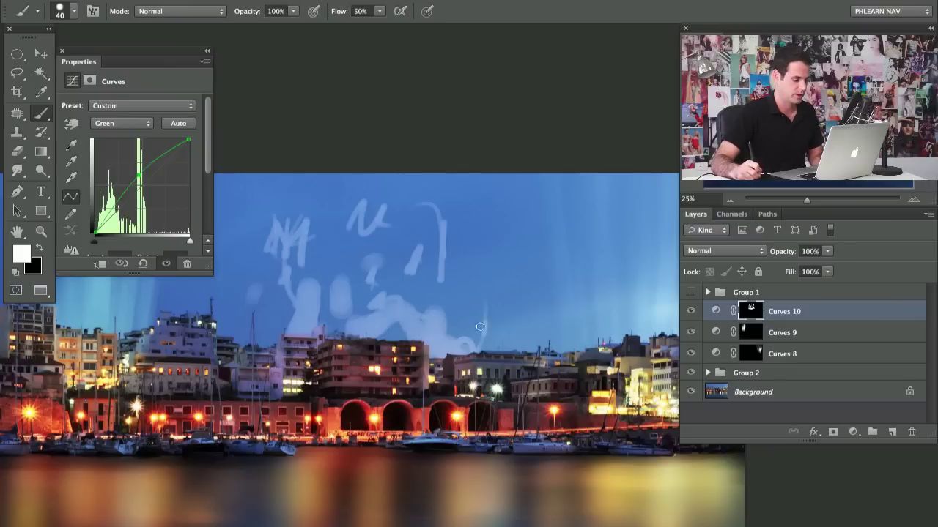
mouse_move(471, 274)
left_mouse_down()
mouse_move(469, 253)
mouse_move(382, 341)
mouse_move(392, 326)
mouse_move(338, 329)
mouse_move(344, 386)
left_mouse_up()
mouse_move(282, 344)
left_mouse_down()
mouse_move(264, 337)
mouse_move(249, 356)
left_mouse_up()
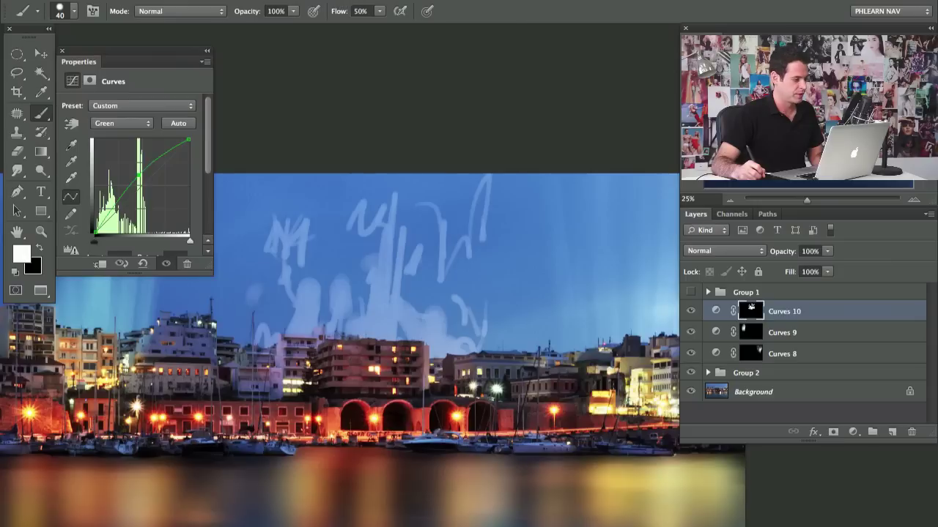
- Apply a Radial Blur to the Curves 10 mask with amount 41, Zoom method and Good quality, centred at the bottom middle
left_click(335, 2)
mouse_move(439, 161)
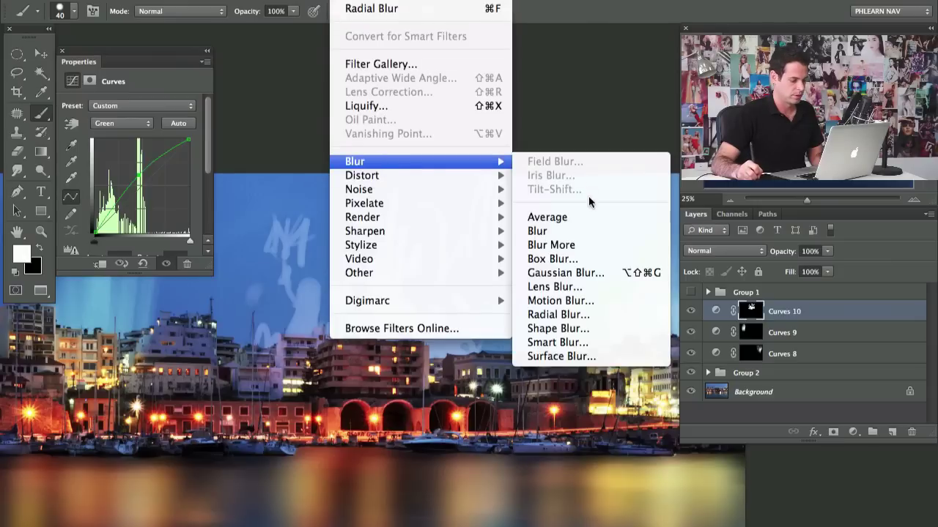
left_click(575, 321)
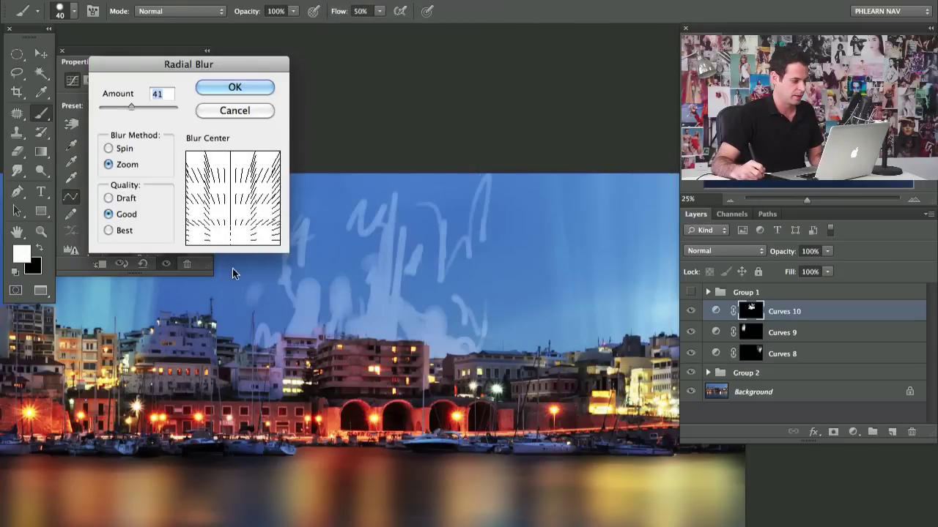
left_click(241, 89)
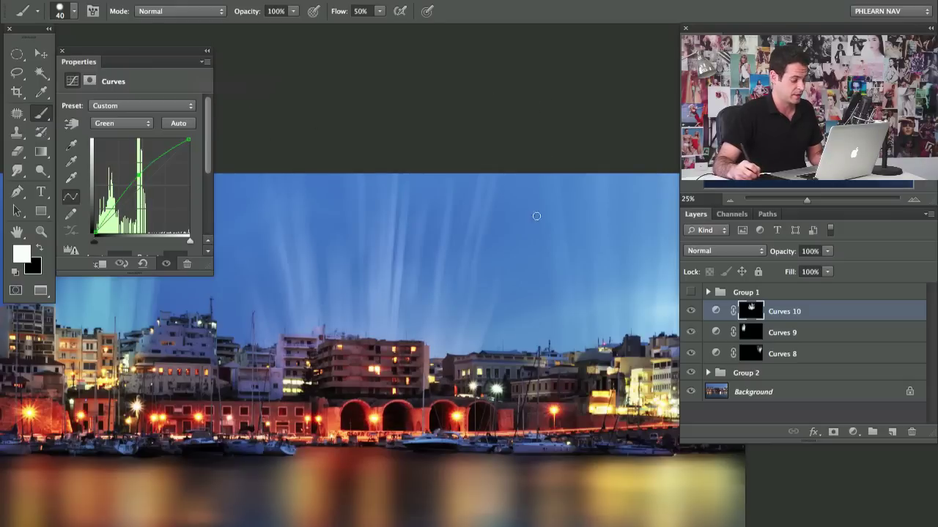
- Close the curve settings, preview the whole photo full screen on a black background, and return to the editing view
left_click_drag(459, 308, 496, 215)
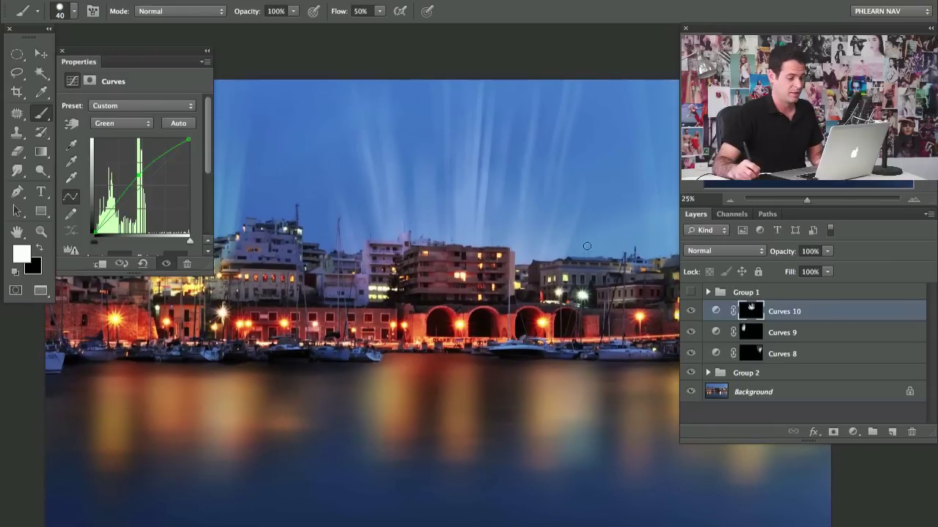
left_click(63, 52)
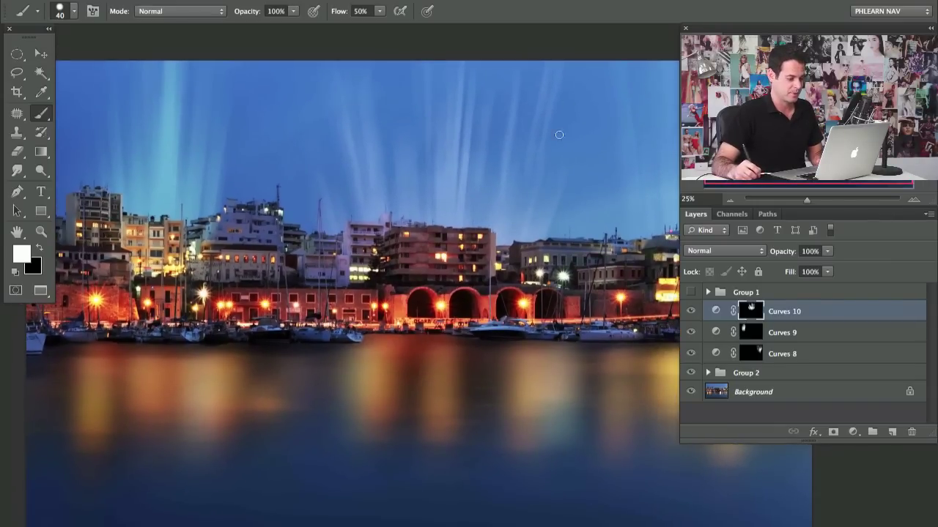
key("f")
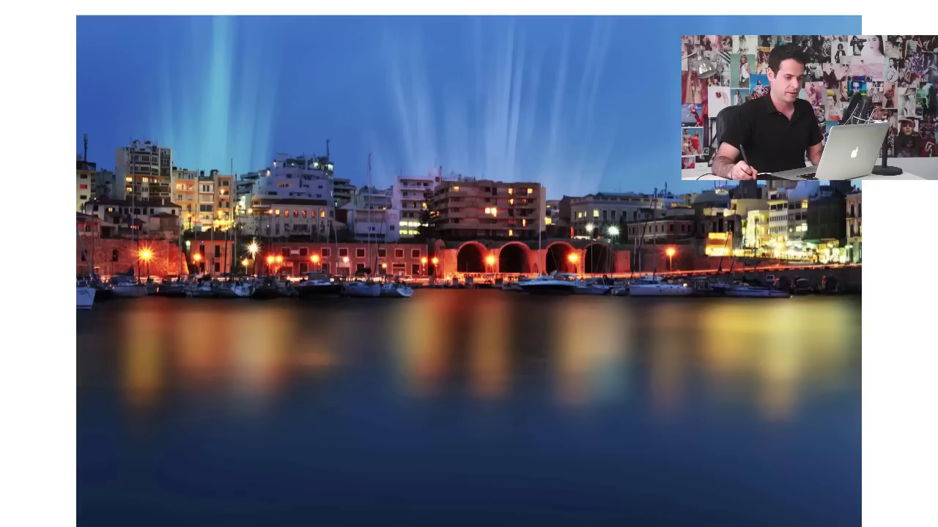
right_click(901, 88)
left_click(828, 98)
left_click_drag(632, 261, 591, 272)
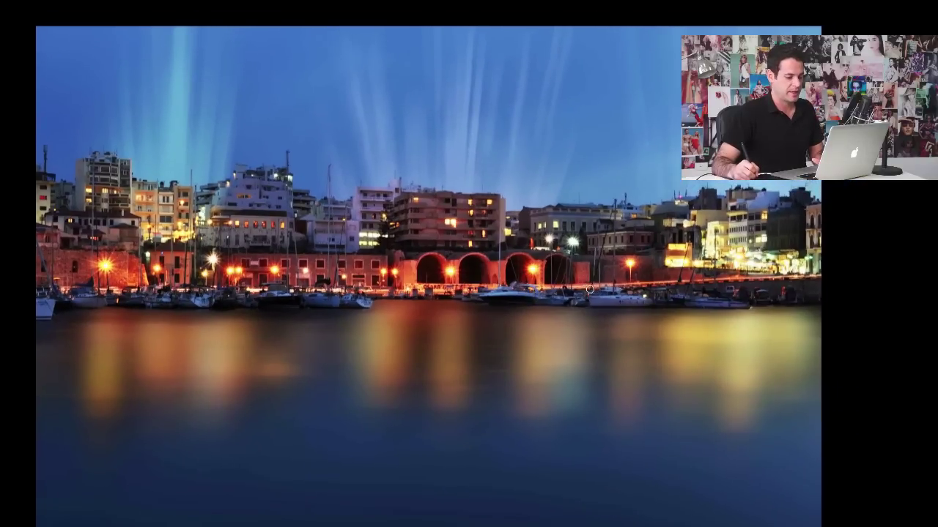
key("f")
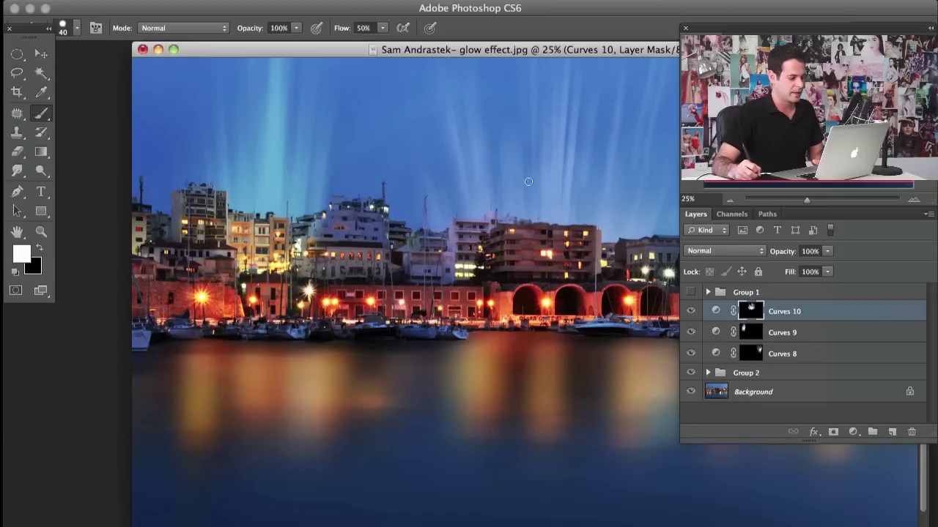
key("f")
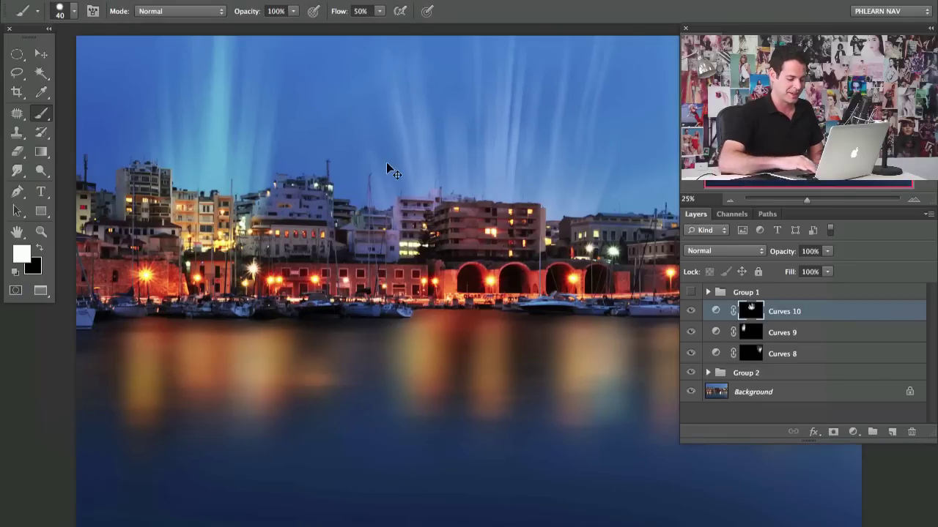
- Group the Curves 8, Curves 9 and Curves 10 layers together
key("super+minus")
left_click_drag(498, 306, 433, 268)
scroll(433, 268, "right", 2)
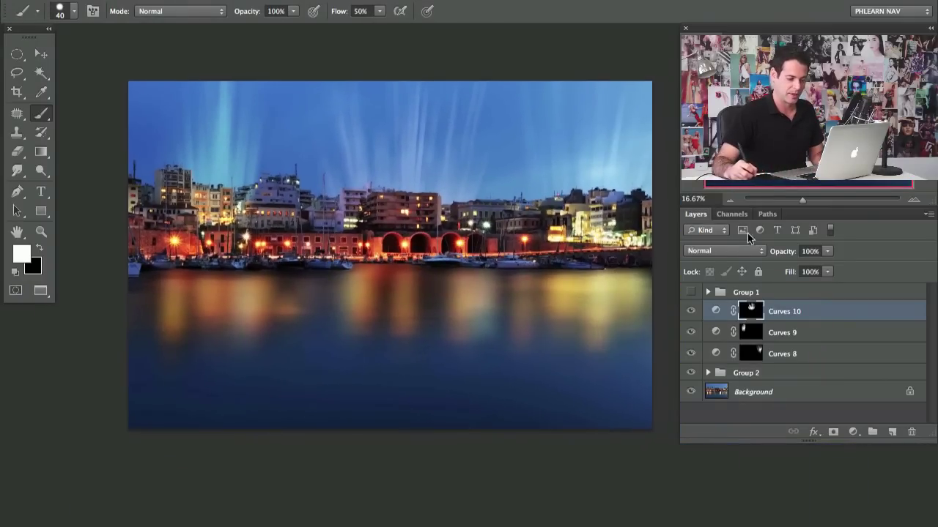
left_click(810, 357, "shift")
key("ctrl+g")
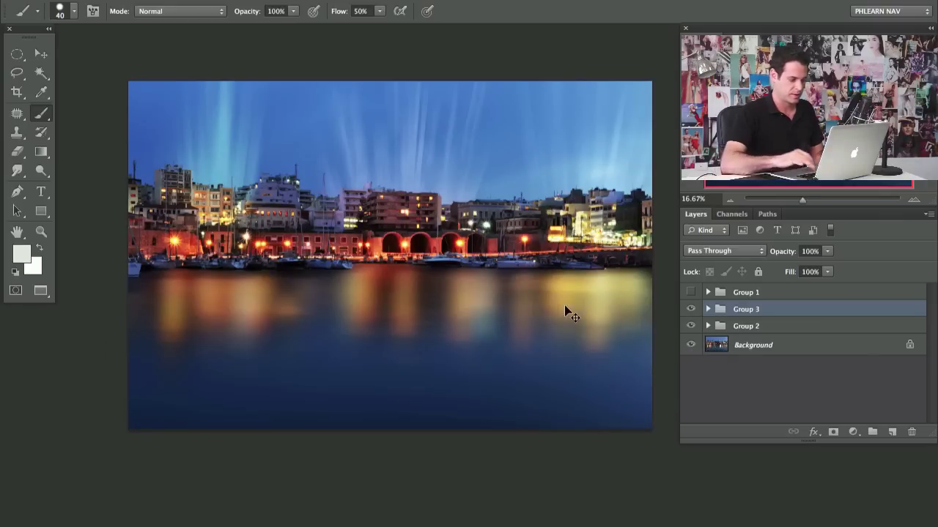
- Show only the Background layer and restore the other layers to compare the original photo with the edited version
key("super+plus")
left_click_drag(529, 320, 567, 369)
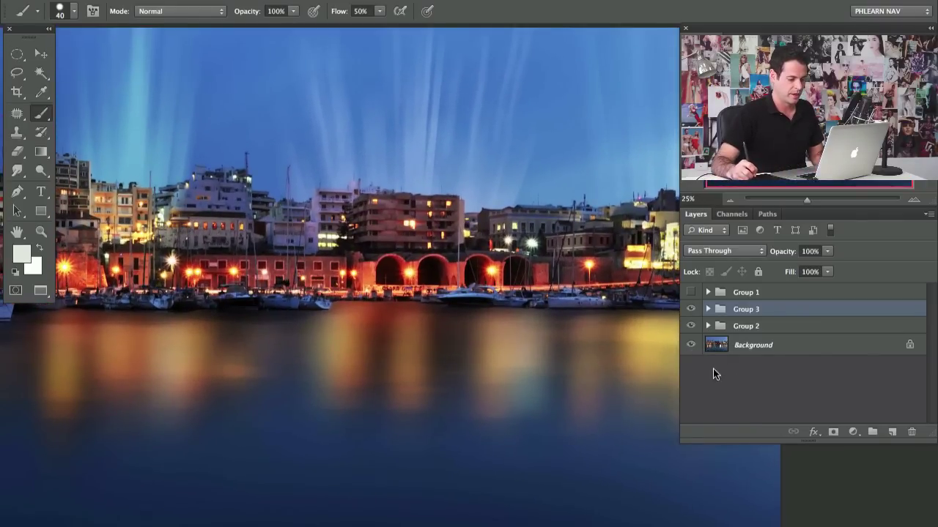
left_click(690, 345, "alt")
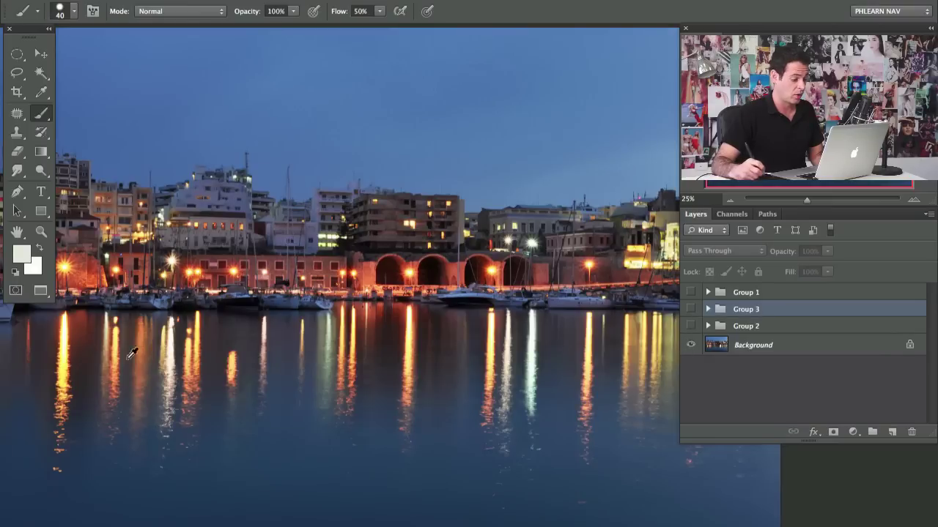
left_click(690, 345, "alt")
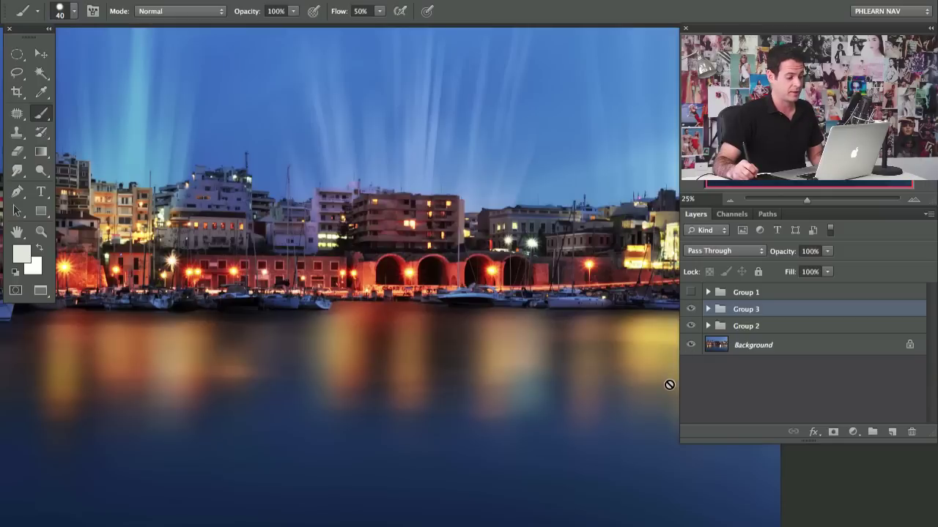